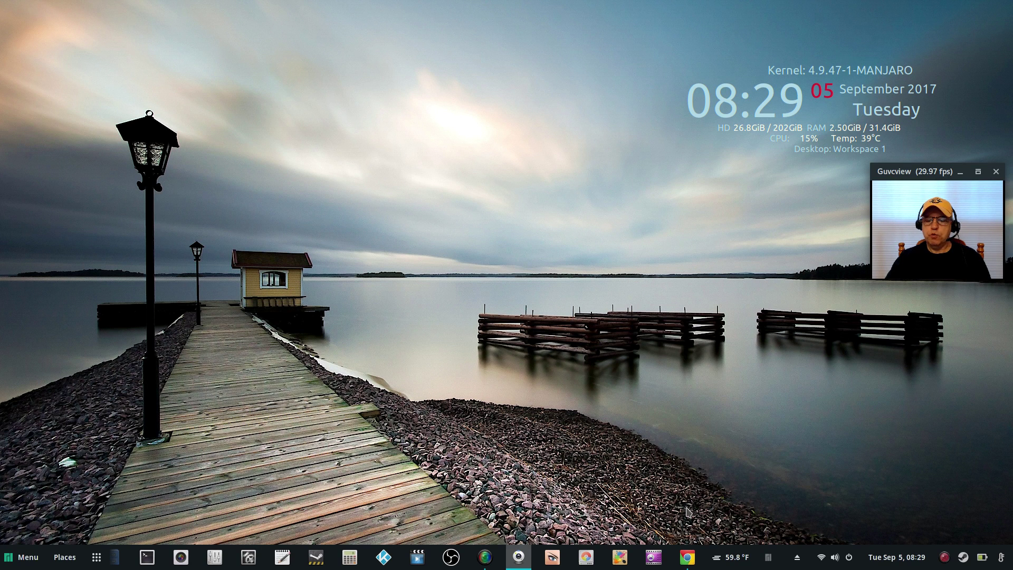
- Bring Chrome back up and load extensions.gnome.org in a new tab
left_click(688, 557)
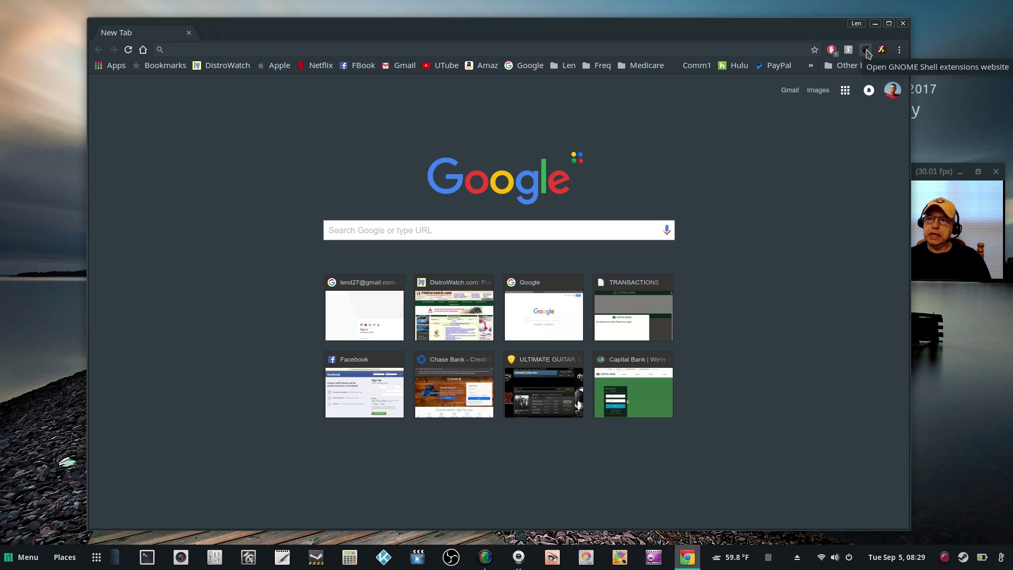
left_click(865, 50)
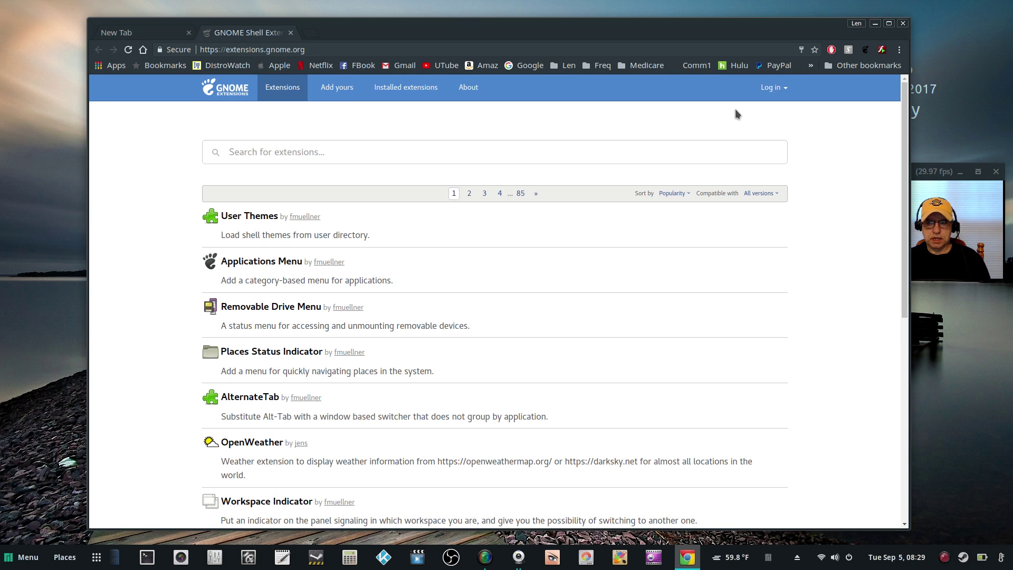
- Minimize Chrome and show Tweak Tool's Extensions page with Dash to panel and Gno-menu enabled
left_click(875, 24)
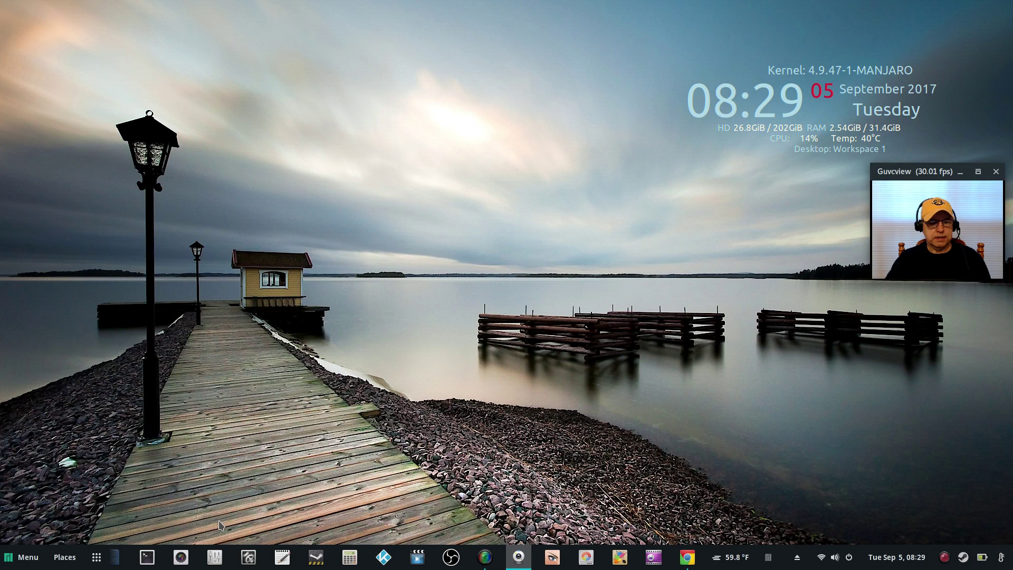
left_click(215, 556)
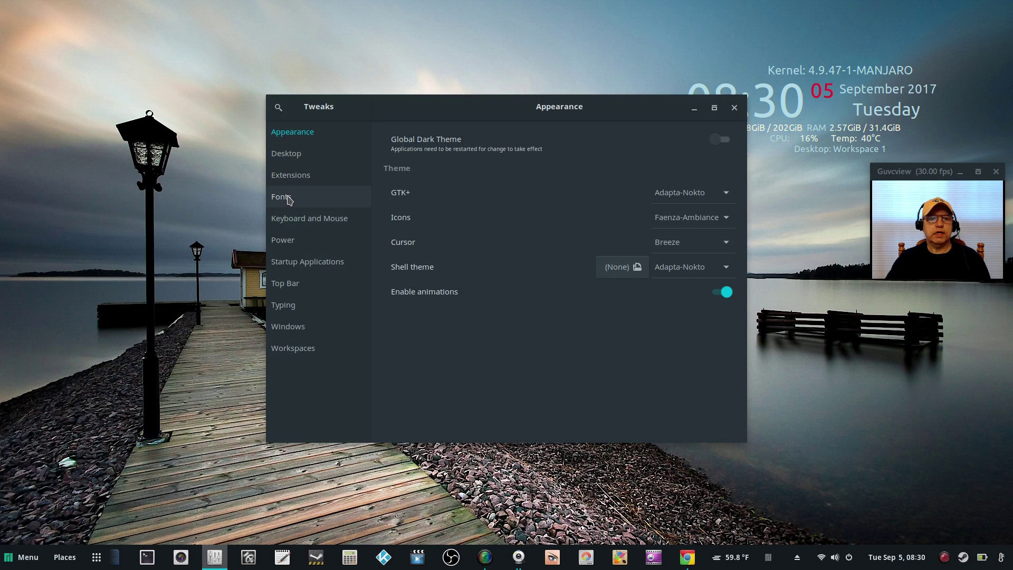
left_click(290, 175)
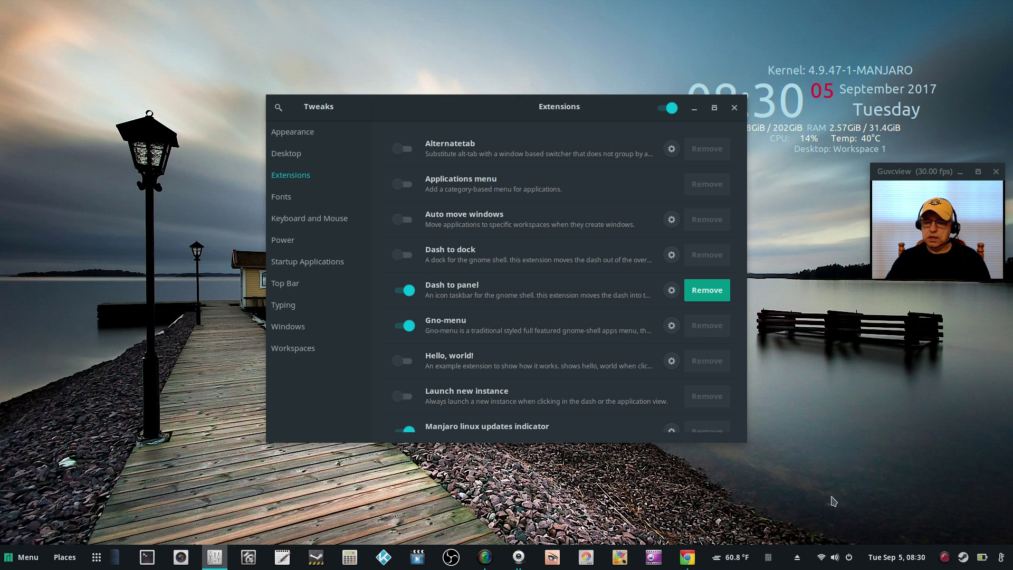
left_click(797, 558)
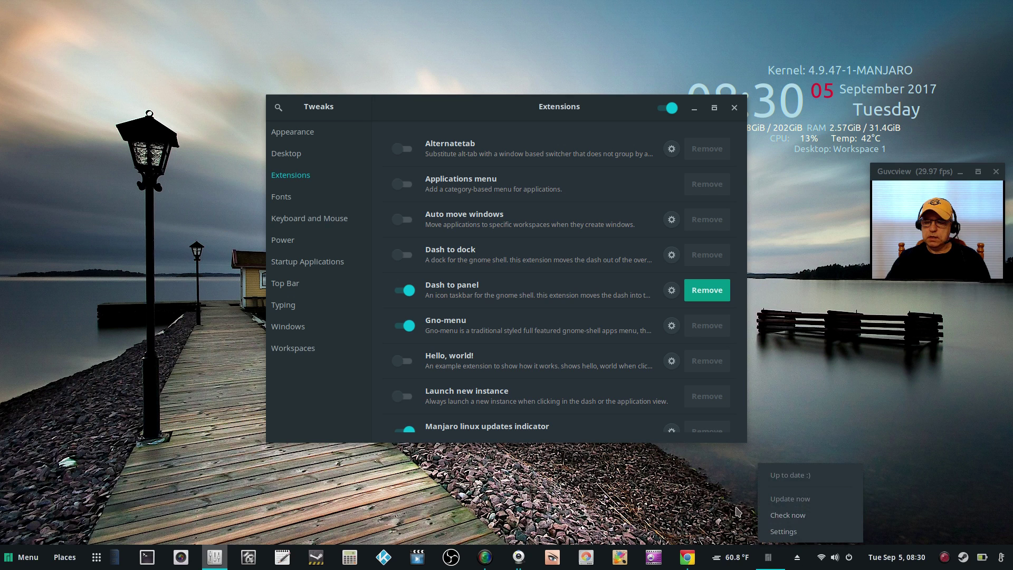
mouse_move(730, 557)
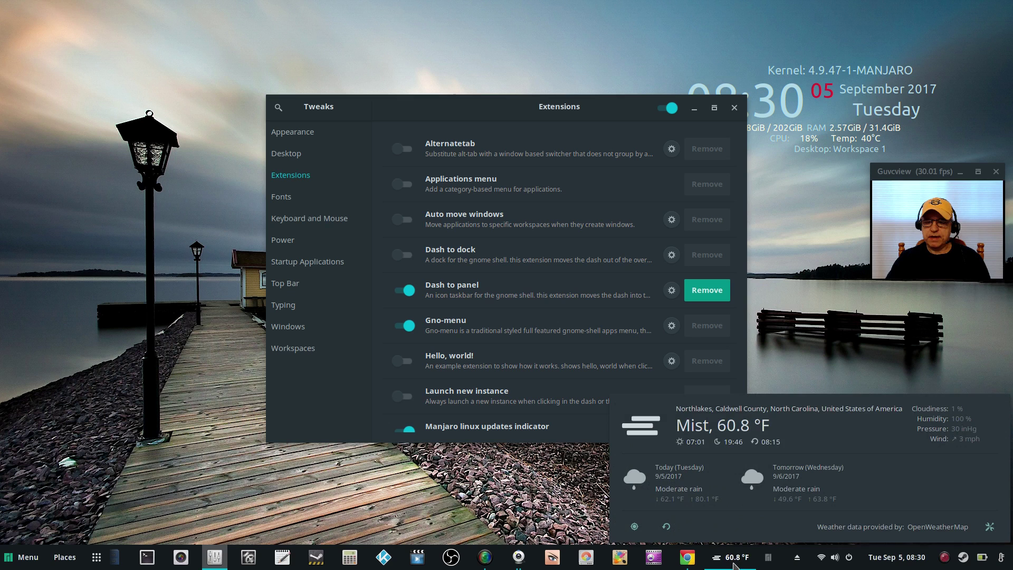
left_click(352, 511)
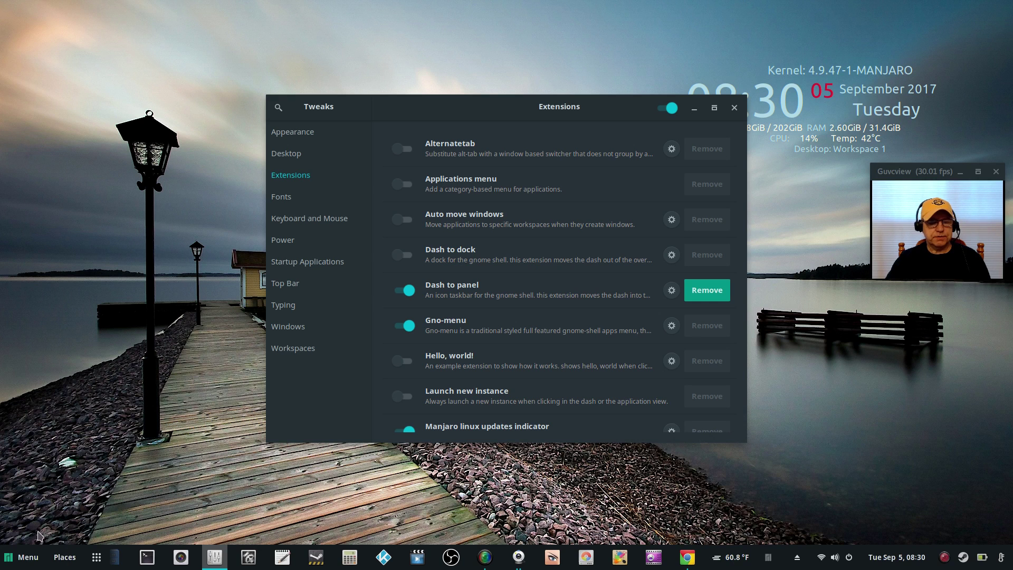
left_click(29, 560)
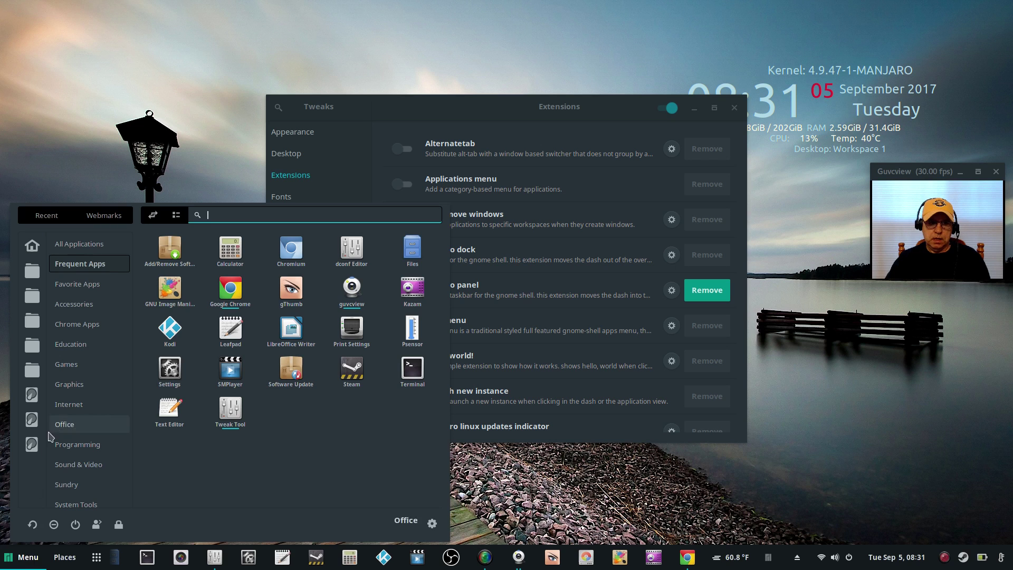
left_click(218, 79)
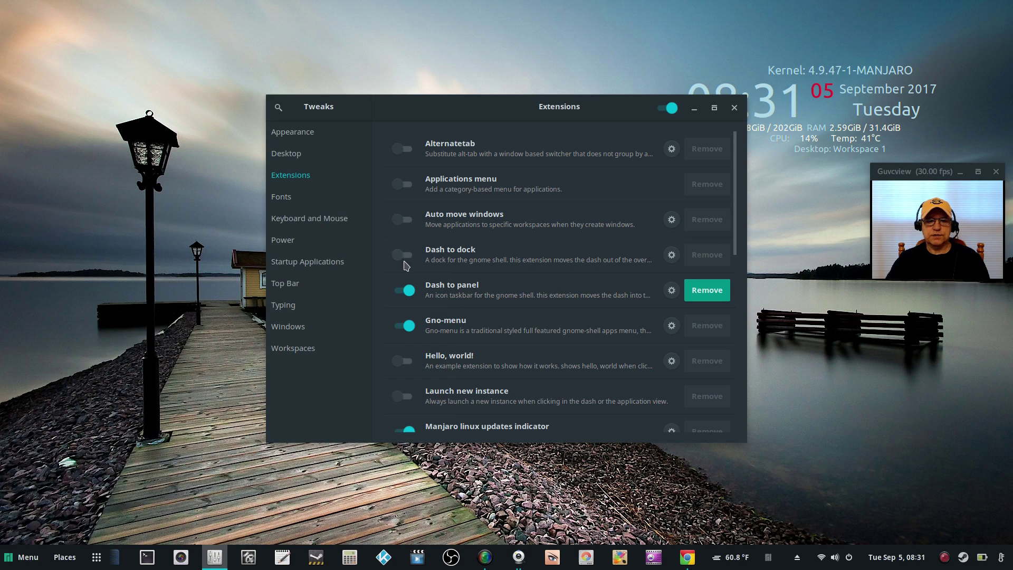
- Turn the Dash to dock extension on and Dash to panel off
left_click(405, 256)
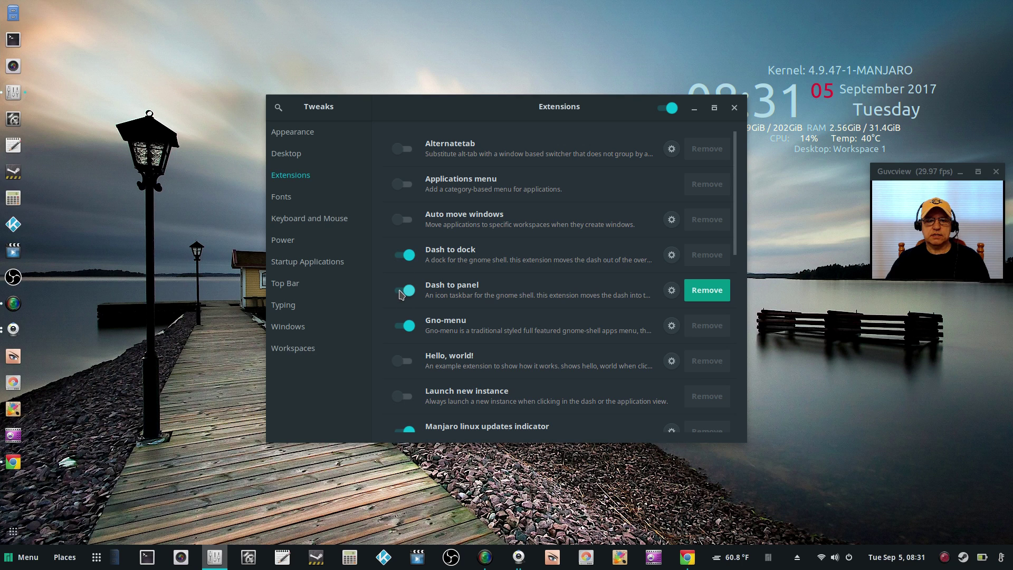
left_click(401, 291)
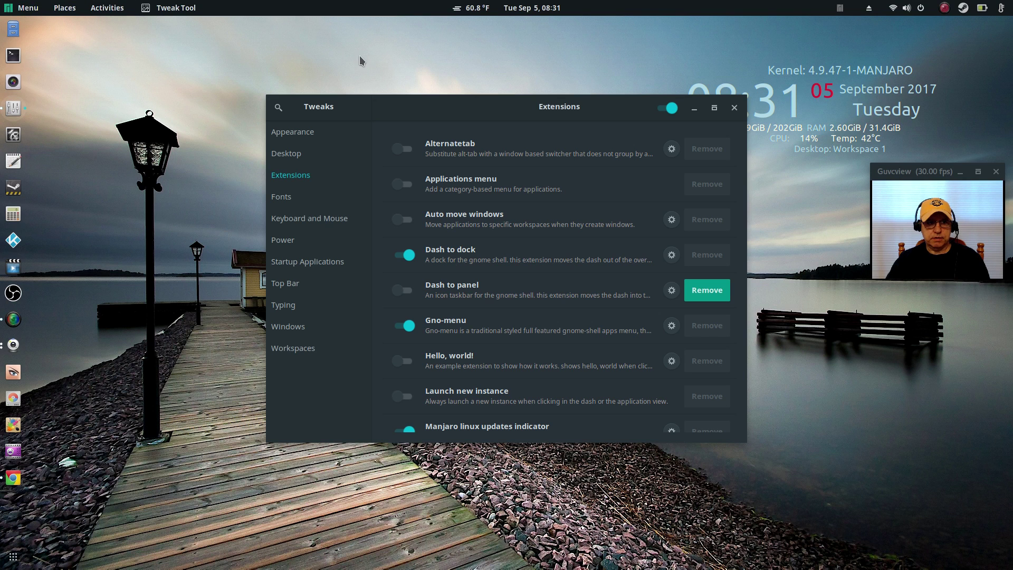
left_click(15, 10)
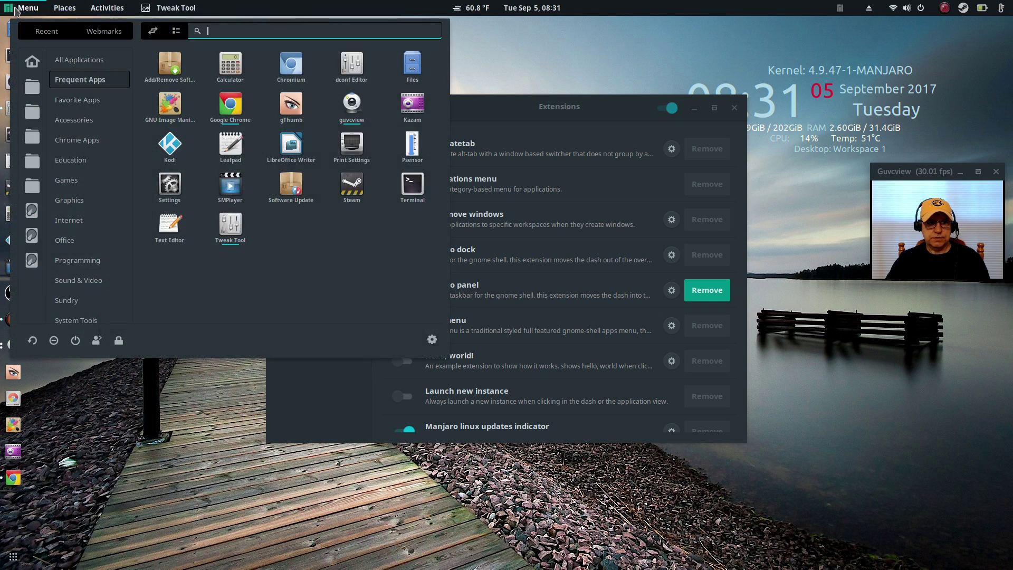
left_click(16, 10)
left_click(59, 8)
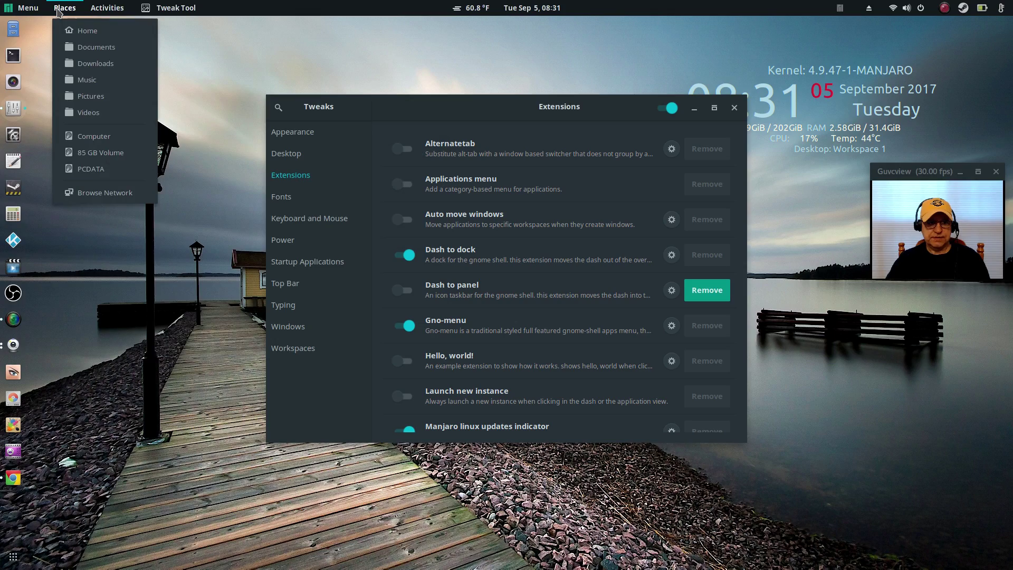
left_click(58, 9)
left_click(106, 8)
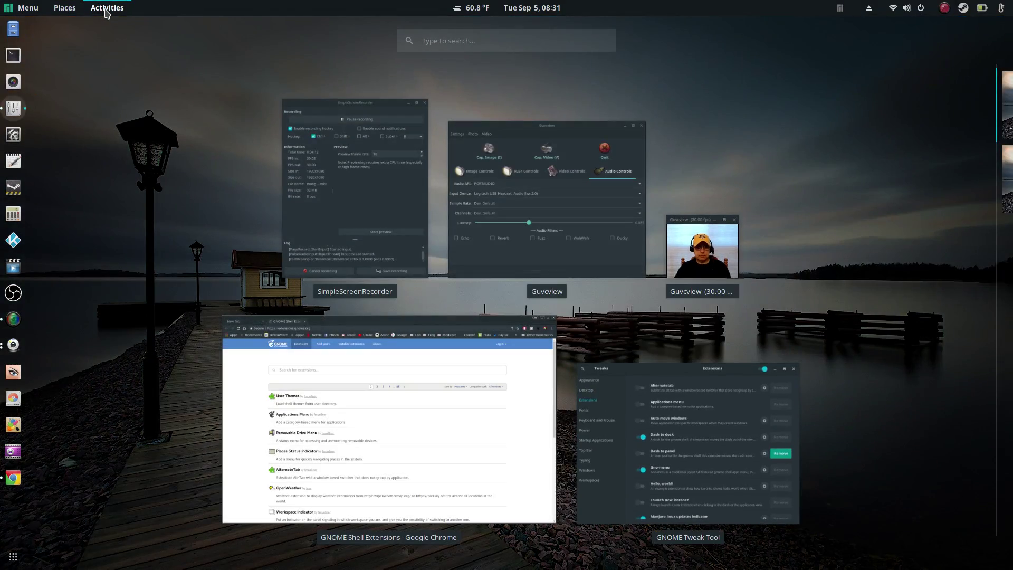
left_click(106, 9)
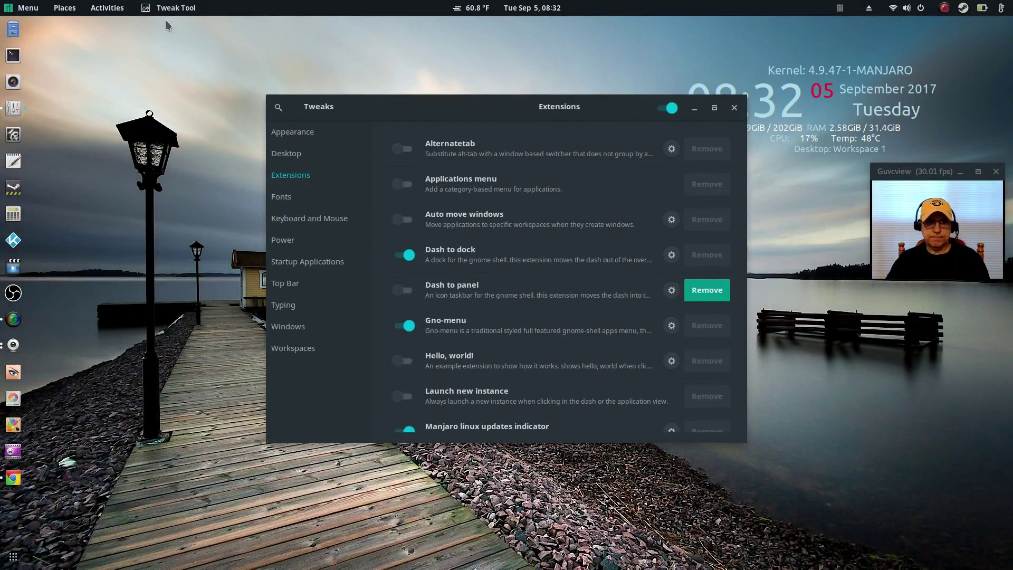
left_click(870, 10)
left_click(851, 13)
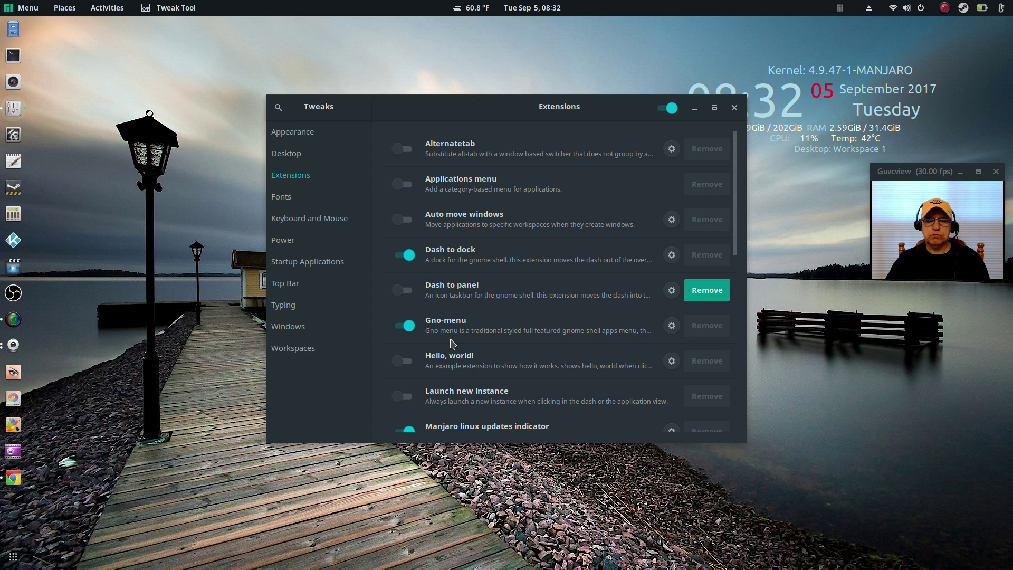
- Scroll down the Tweaks extensions list, then close the Tweaks window
scroll(454, 343, "down", 3)
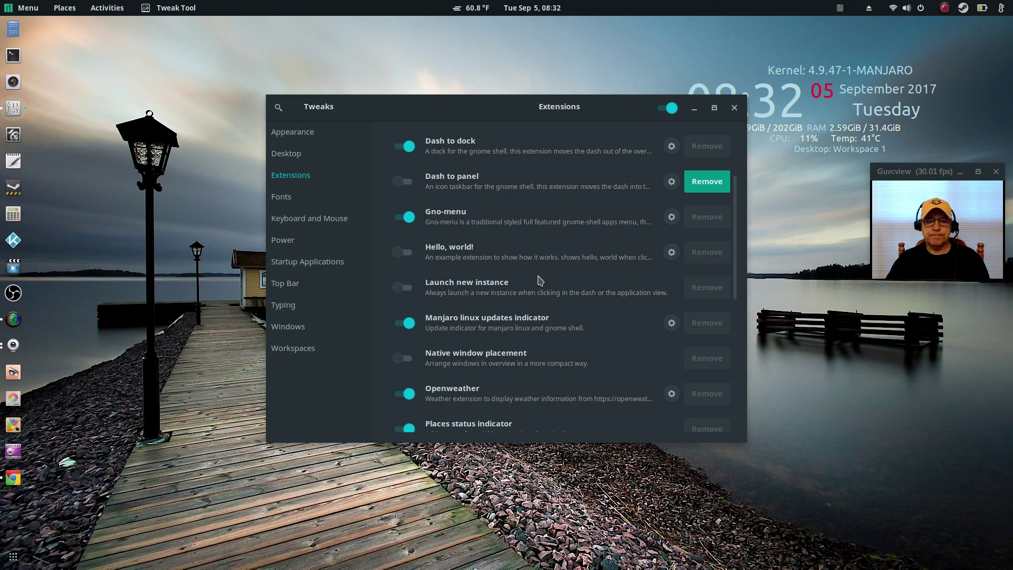
scroll(463, 398, "down", 1)
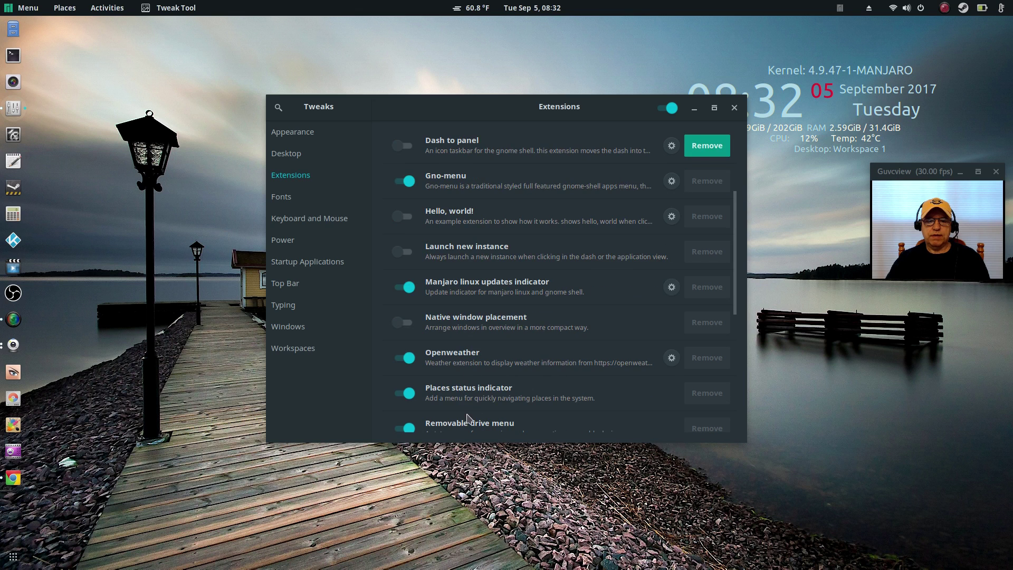
scroll(468, 414, "down", 2)
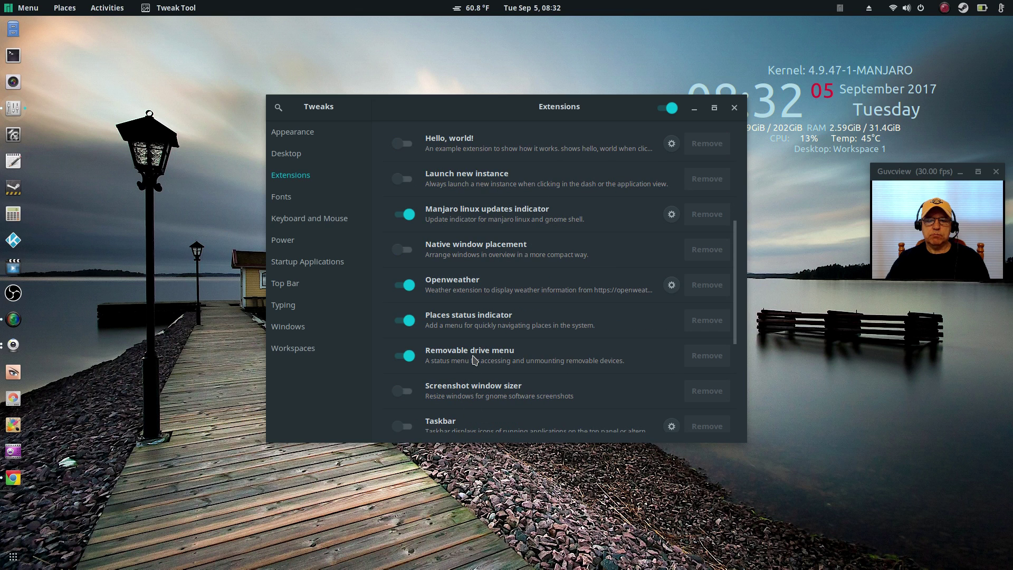
scroll(464, 361, "down", 3)
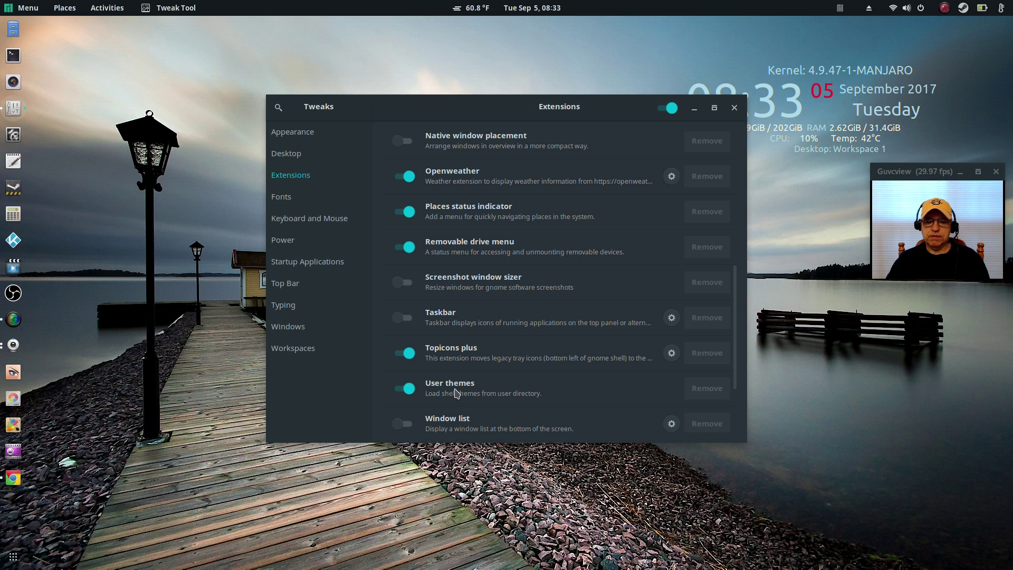
scroll(454, 394, "down", 4)
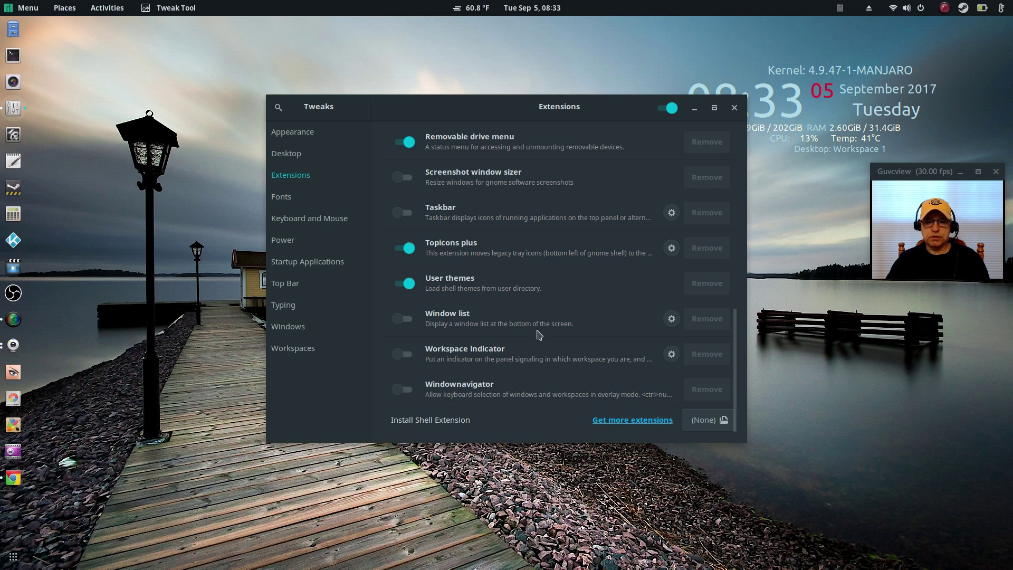
left_click(733, 109)
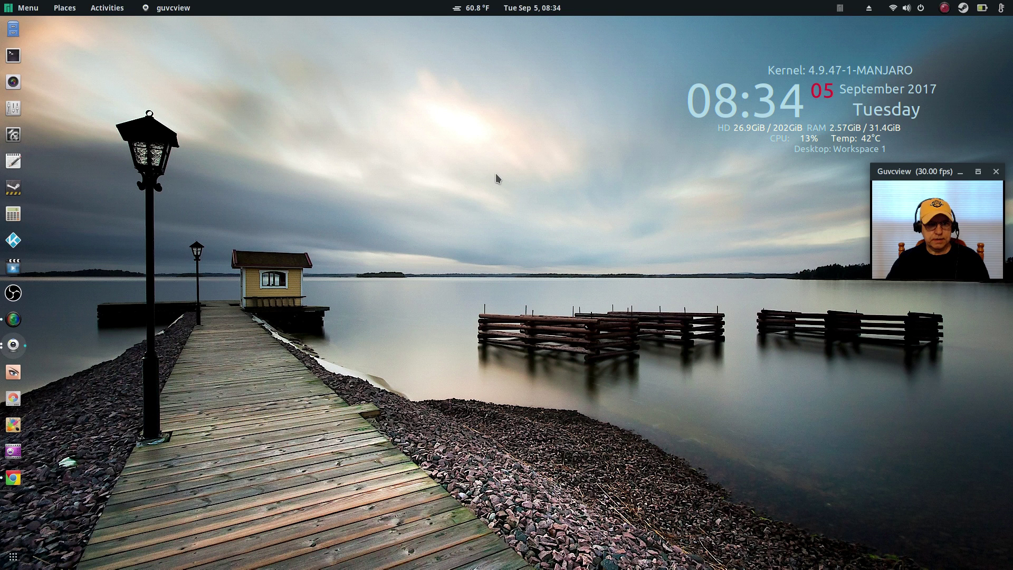
- Open the home folder's .conkyrc in Leafpad and close the Files window
left_click(13, 29)
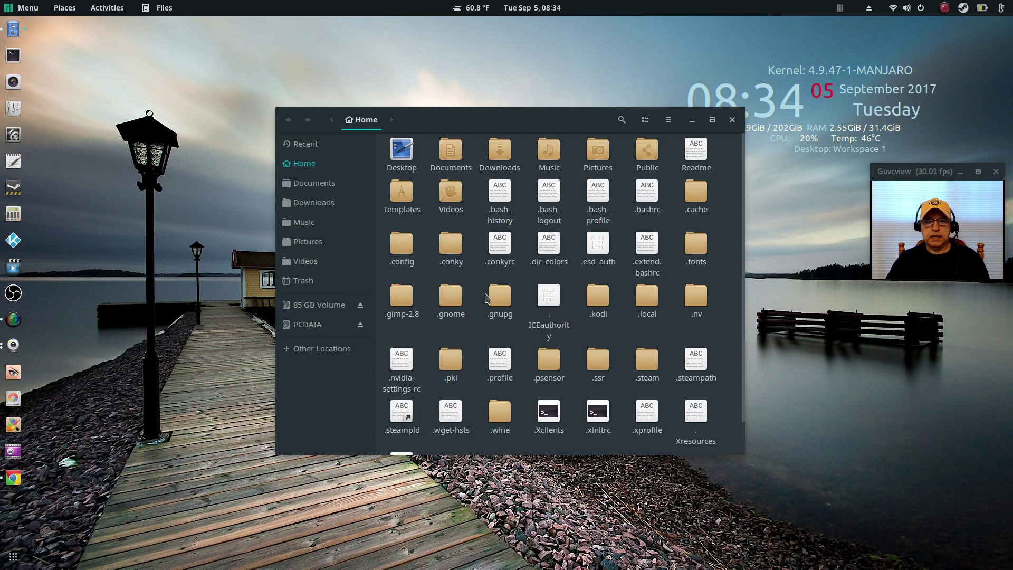
right_click(501, 244)
left_click(519, 255)
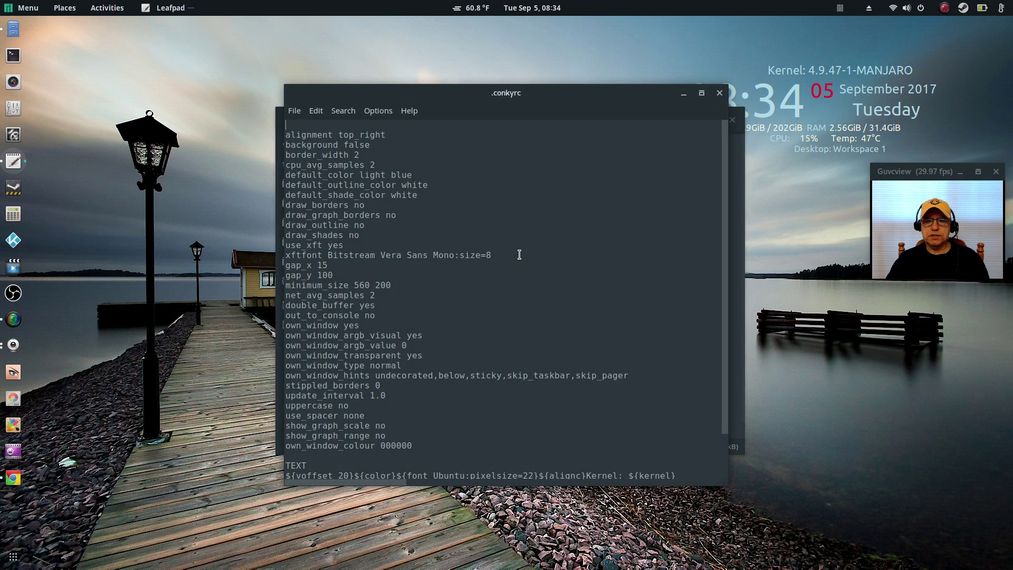
left_click(739, 119)
left_click(732, 120)
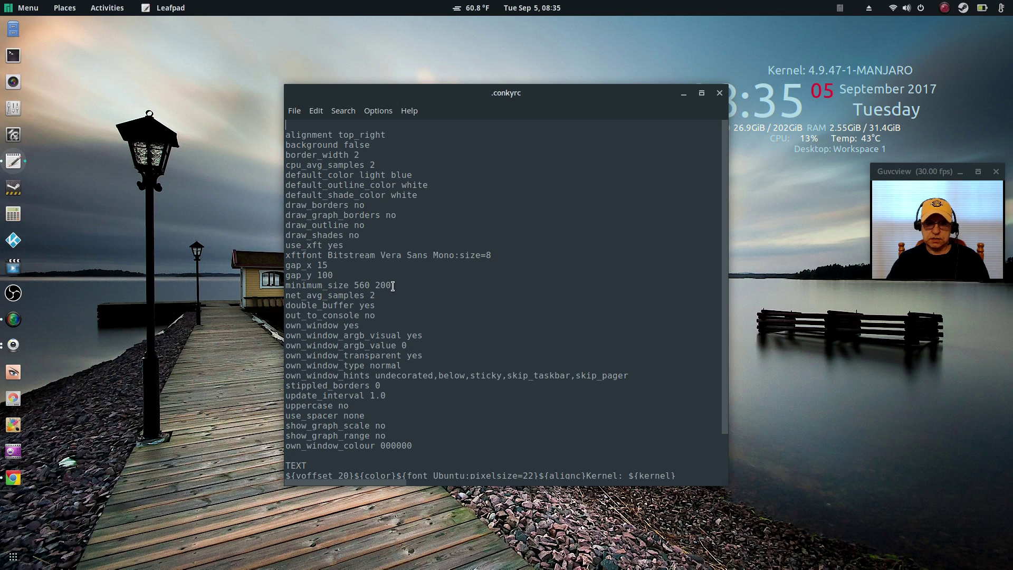
- Move the .conkyrc Leafpad window up and left, then close it unchanged
left_click_drag(557, 97, 417, 69)
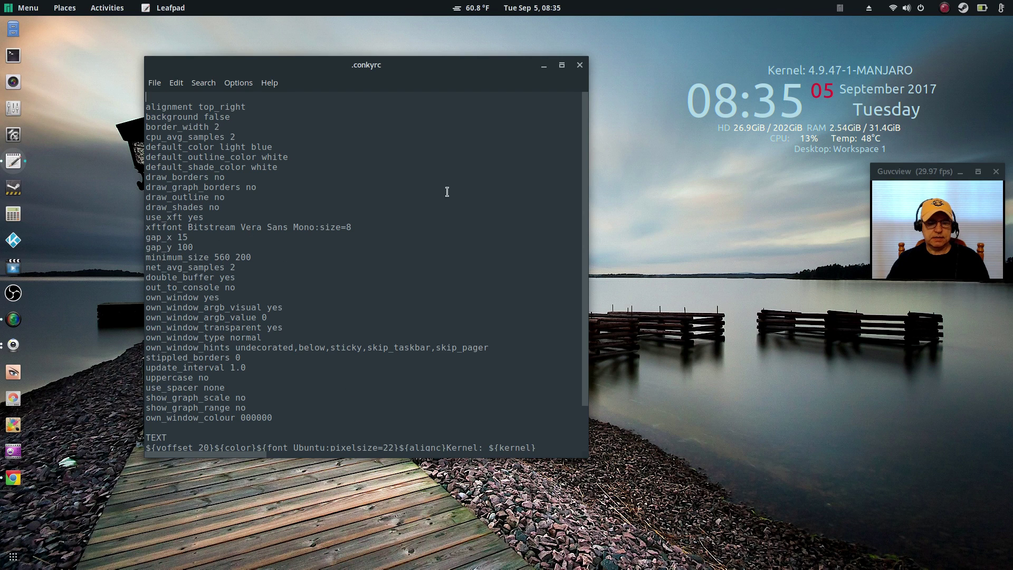
left_click(579, 65)
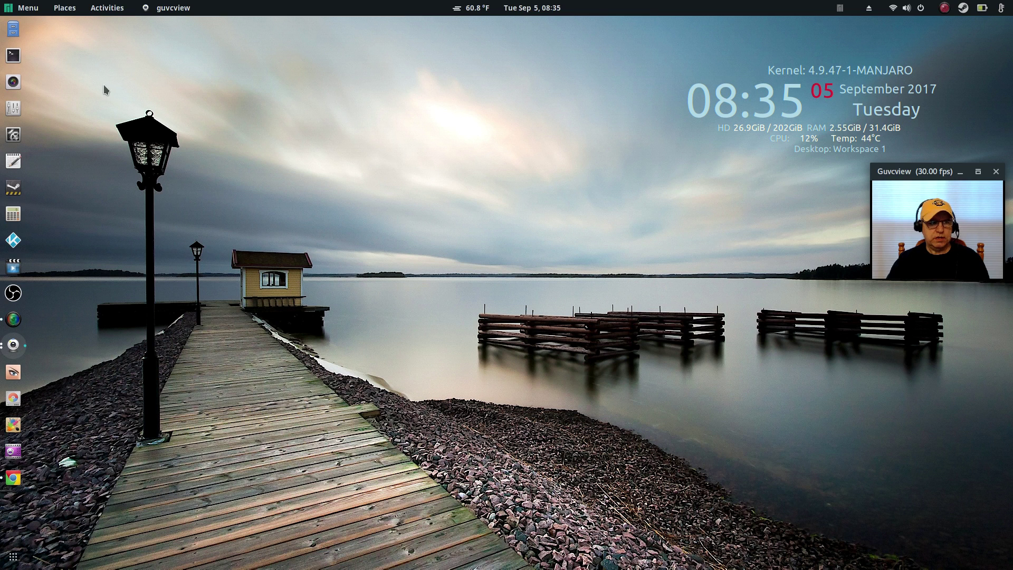
- Reopen Tweak Tool on Startup Applications, showing StartConky and Psensor, and move the window aside
left_click(13, 109)
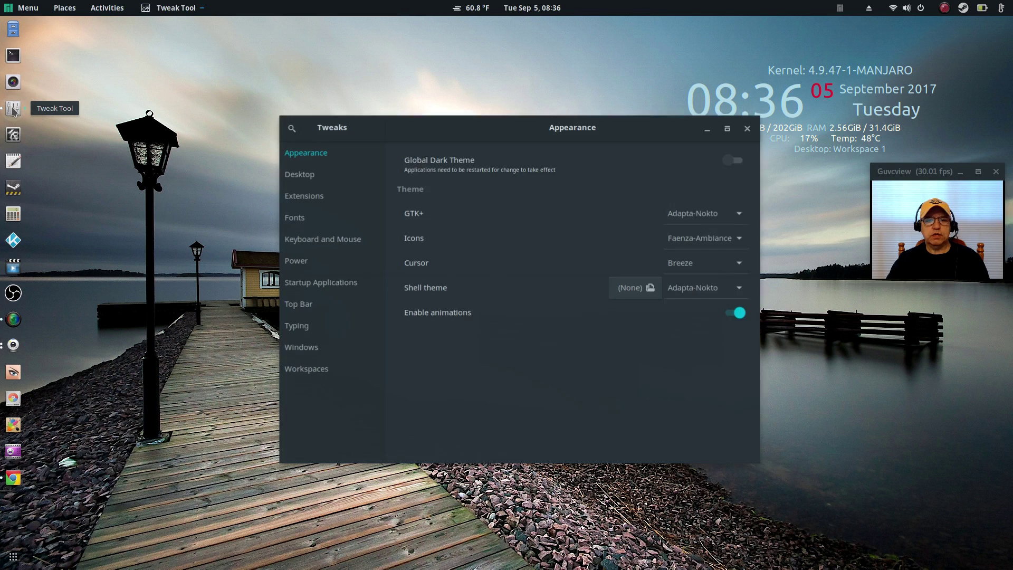
left_click(316, 287)
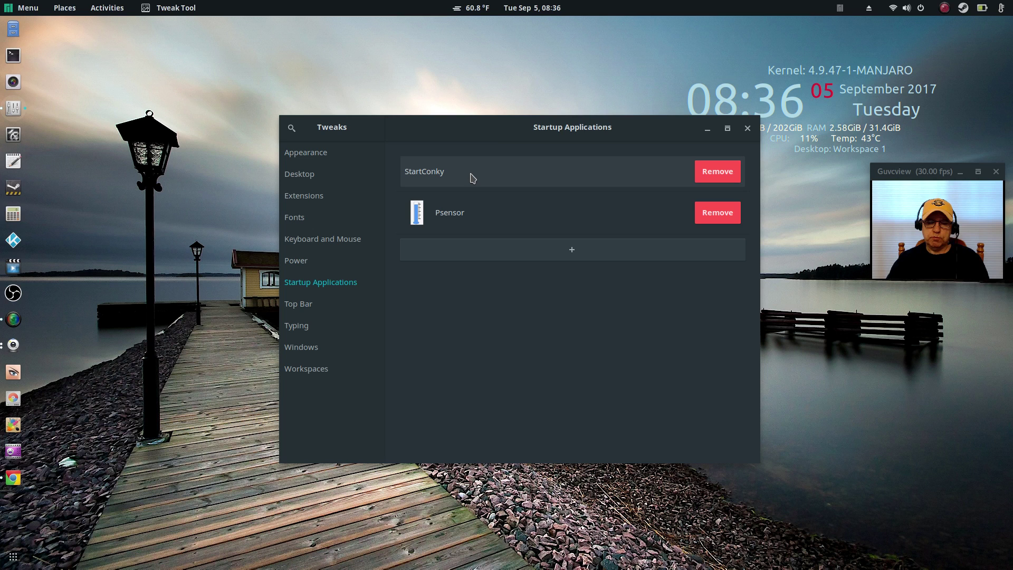
mouse_move(513, 121)
left_mouse_down()
mouse_move(420, 138)
mouse_move(429, 118)
mouse_move(412, 184)
left_mouse_up()
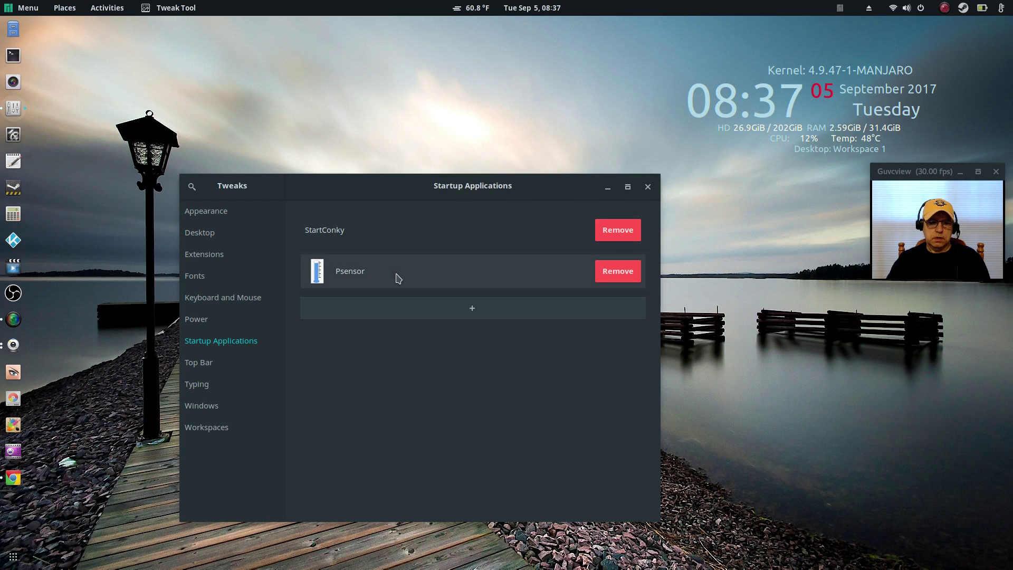
- Browse the add-startup-application chooser, cancel without adding anything, and close Tweaks
left_click(470, 310)
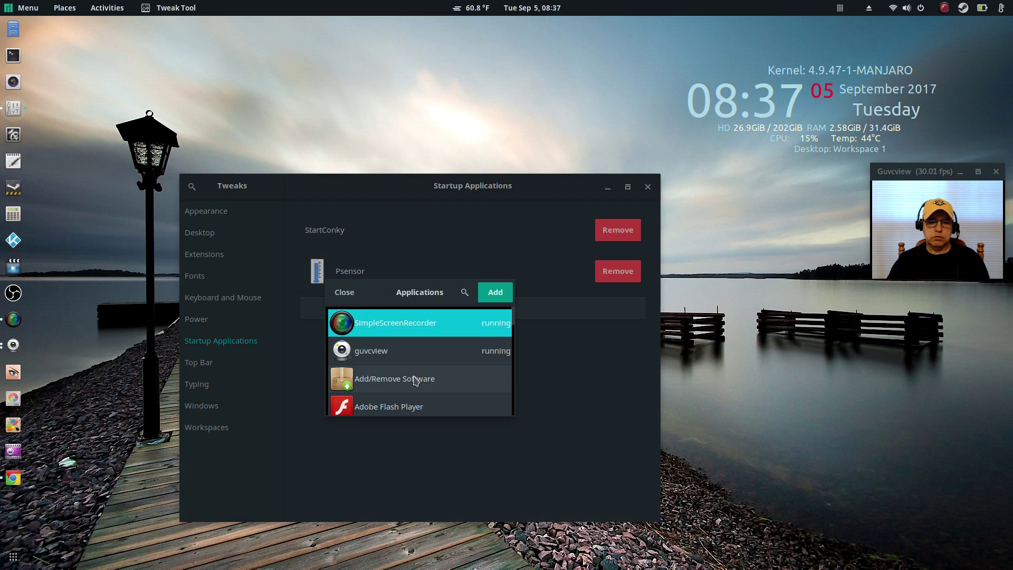
scroll(415, 381, "down", 3)
scroll(415, 381, "down", 3)
scroll(415, 381, "down", 2)
scroll(415, 381, "down", 2)
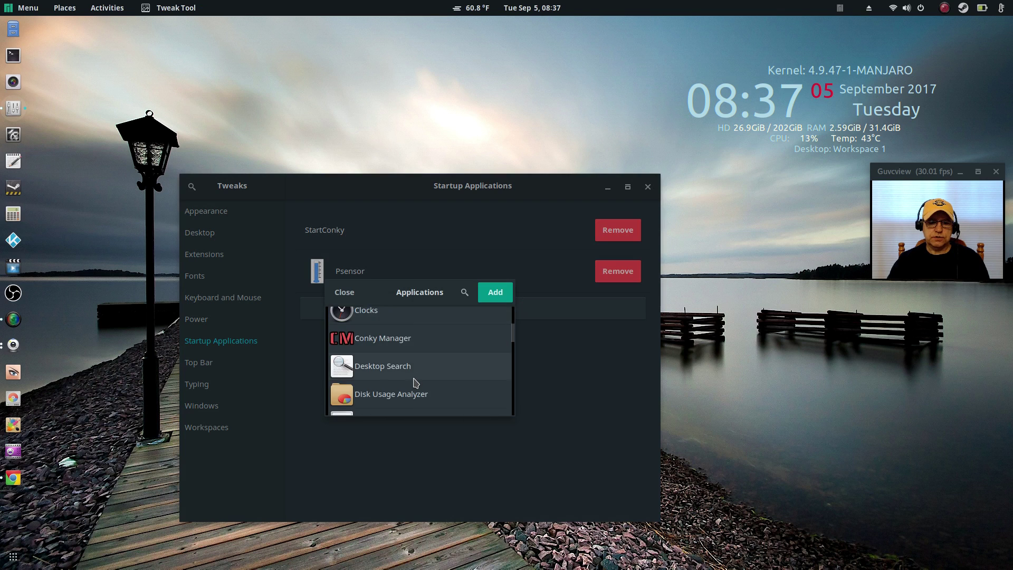
scroll(415, 381, "down", 2)
scroll(415, 381, "down", 2)
scroll(415, 381, "down", 2)
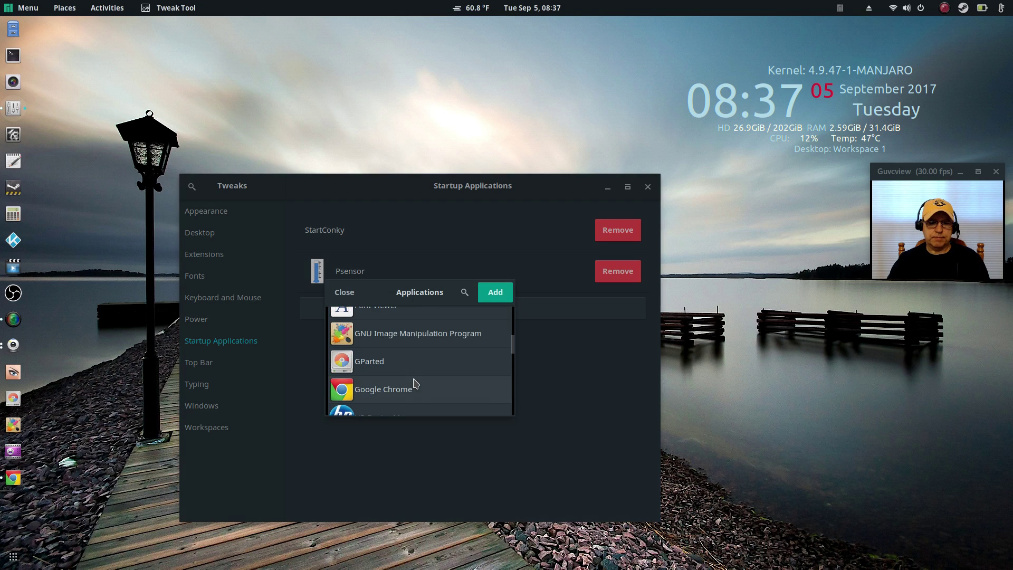
left_click(347, 296)
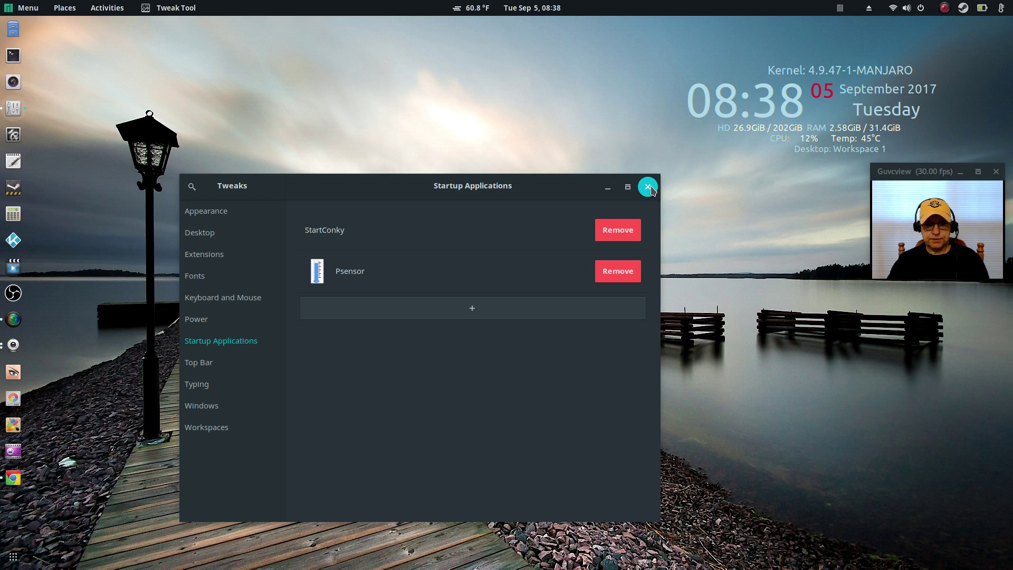
left_click(648, 187)
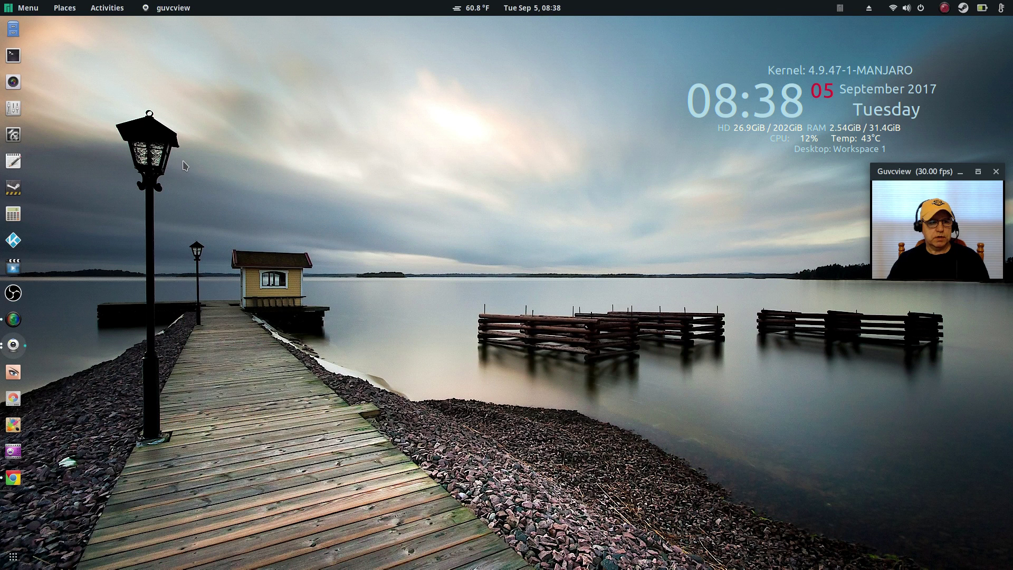
- Browse Files to ~/.config/autostart and select startconky.desktop
left_click(13, 29)
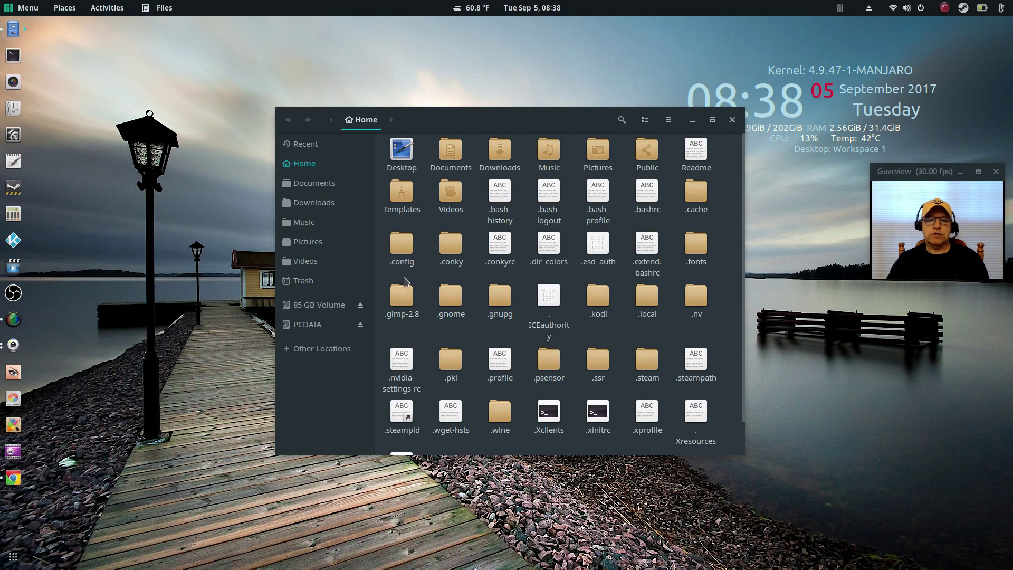
left_click(405, 246)
double_click(405, 245)
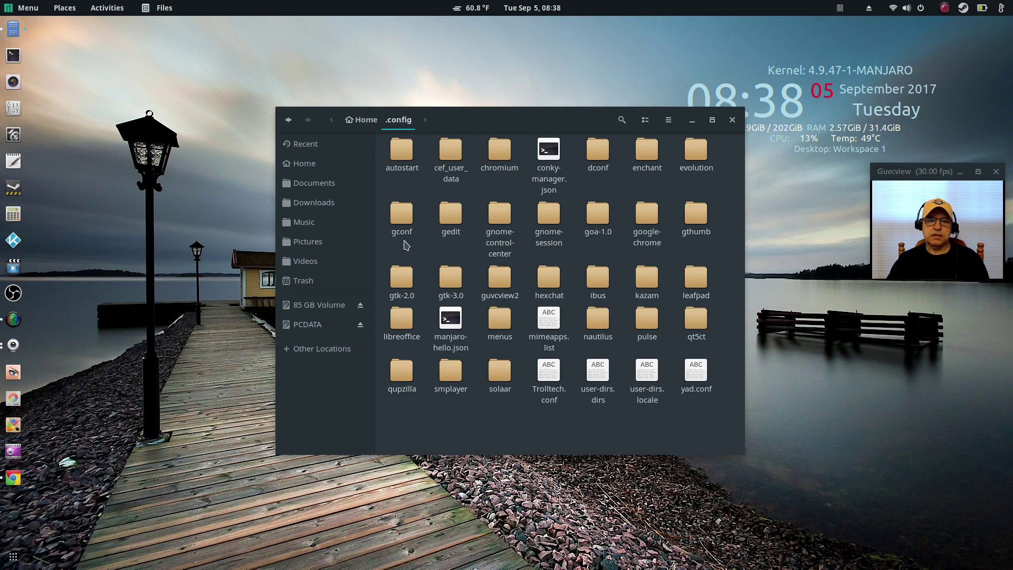
double_click(402, 149)
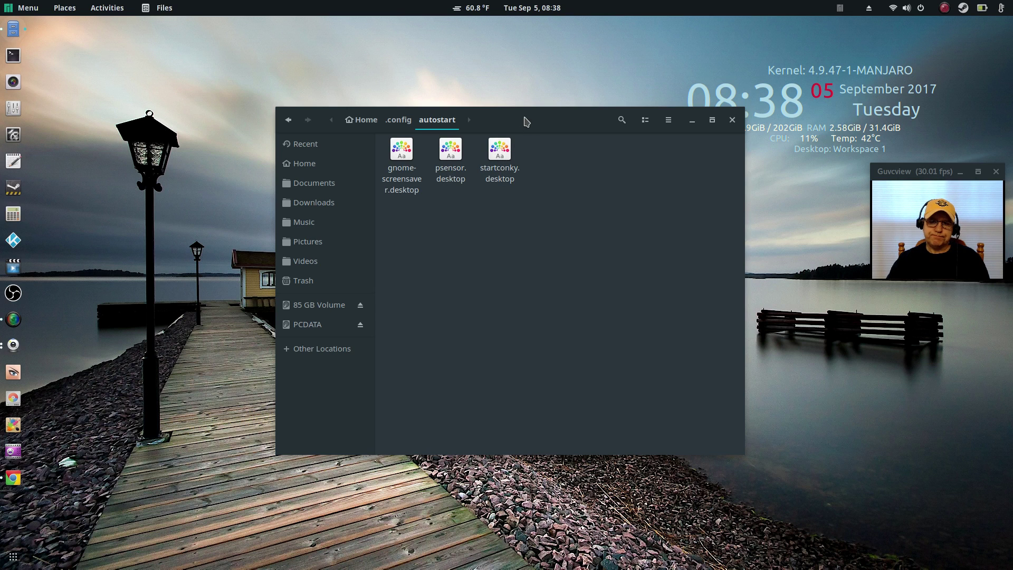
mouse_move(525, 118)
left_mouse_down()
mouse_move(430, 106)
mouse_move(432, 55)
left_mouse_up()
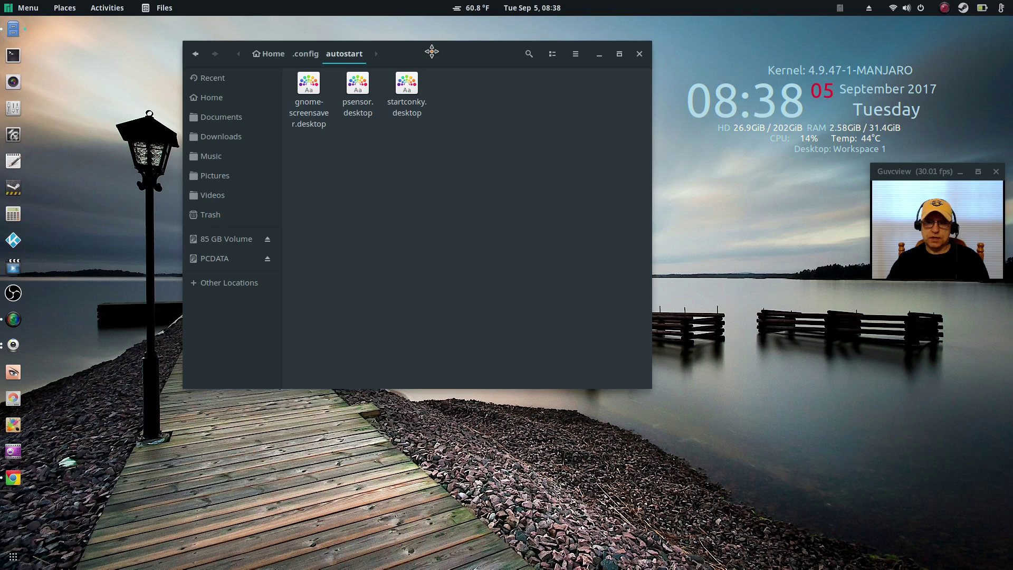
left_click(412, 91)
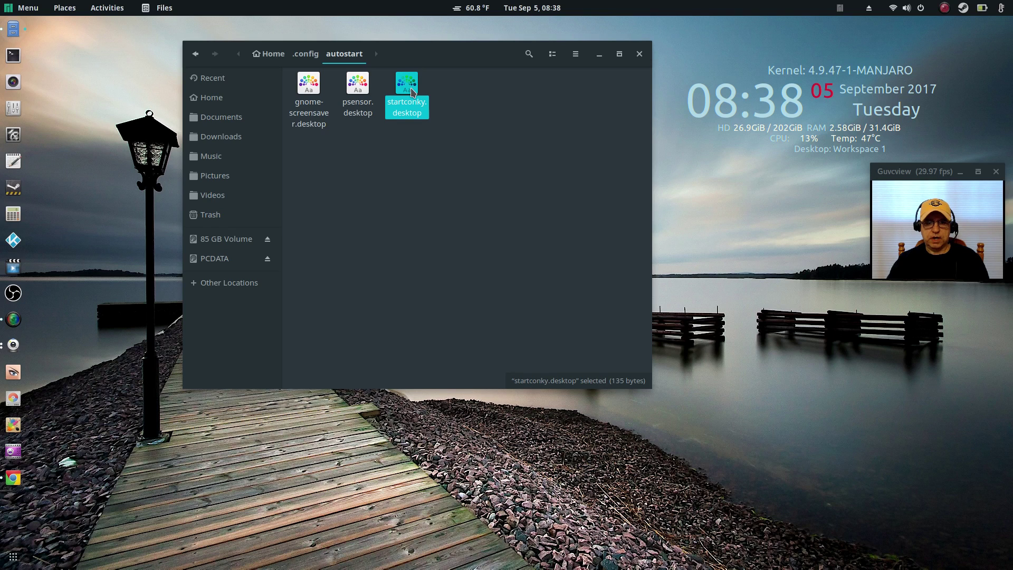
- Open startconky.desktop (Exec=conky -p 10) in Leafpad, then close it
right_click(412, 91)
left_click(442, 118)
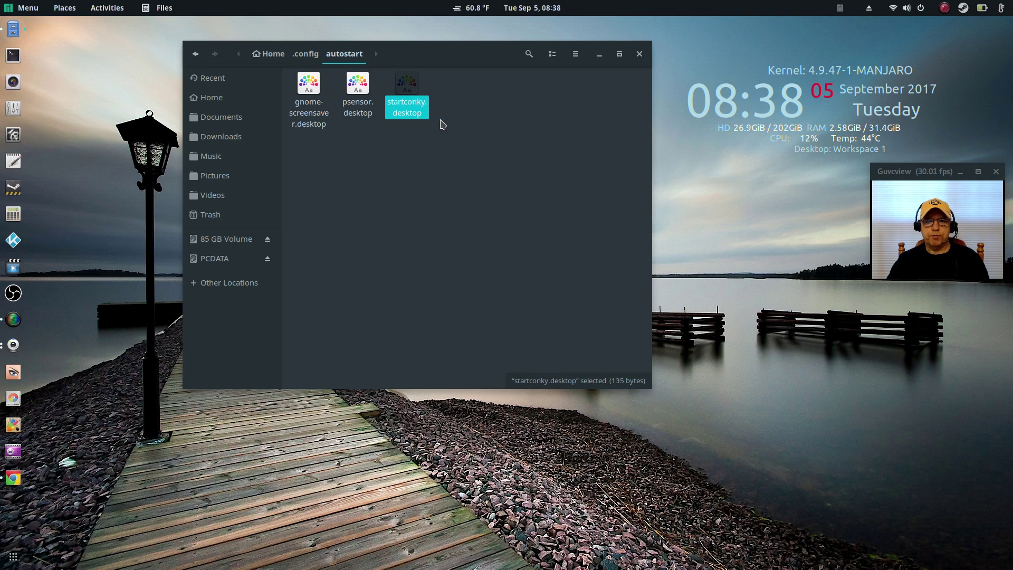
left_click(527, 117)
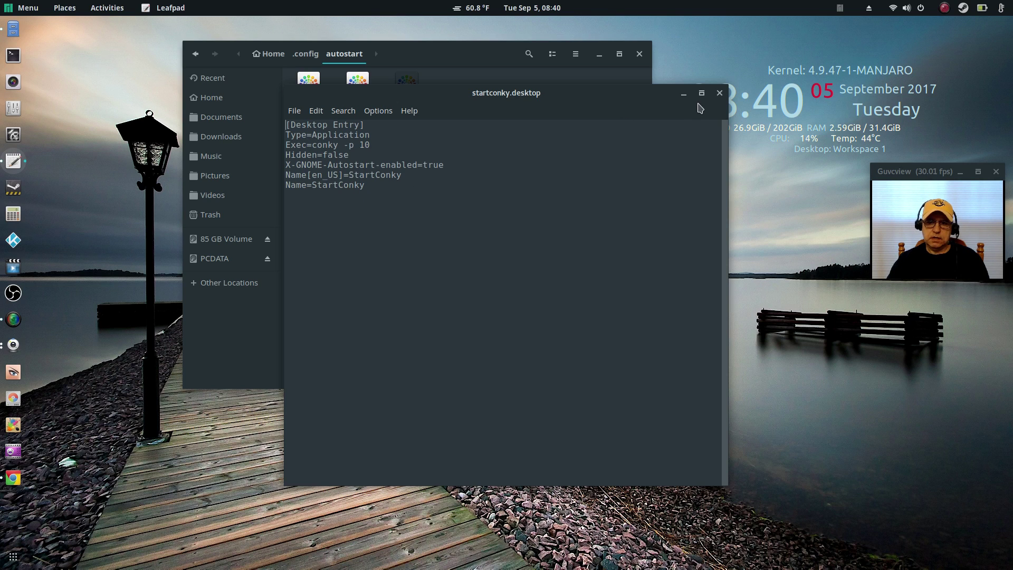
left_click(720, 93)
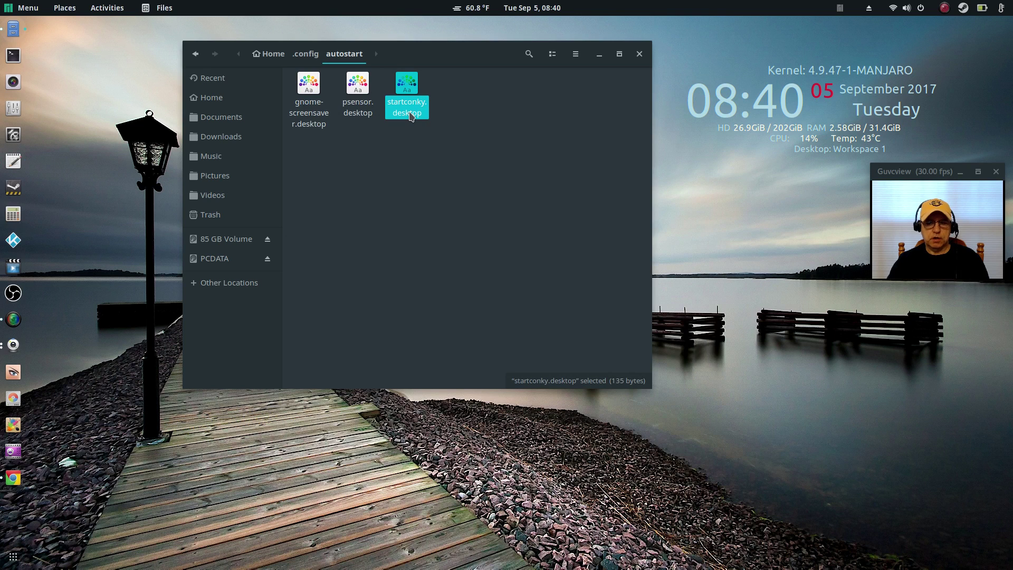
- Check startconky.desktop's size in the autostart folder, then close the Files window
left_click(419, 154)
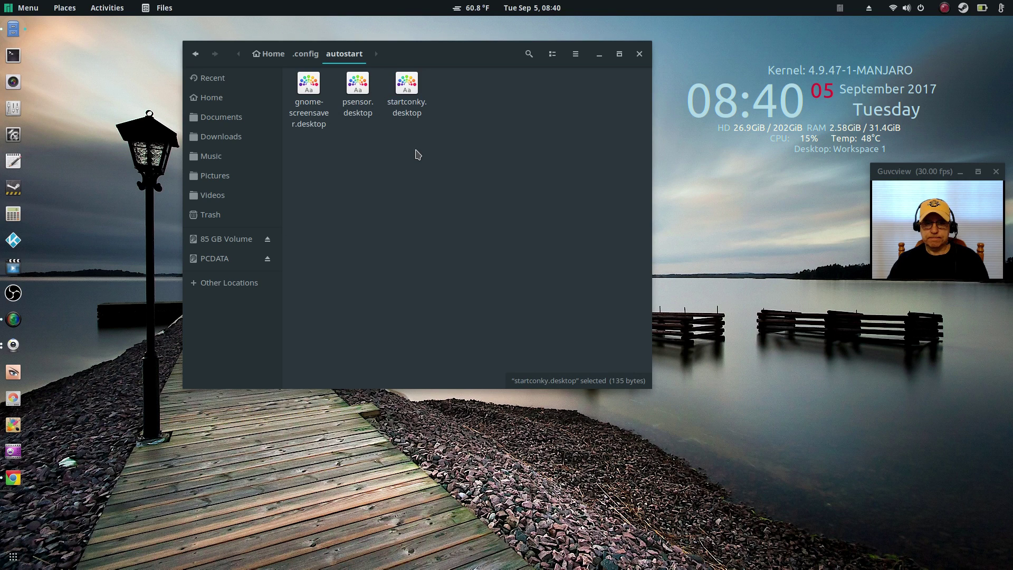
left_click(406, 87)
left_click(406, 144)
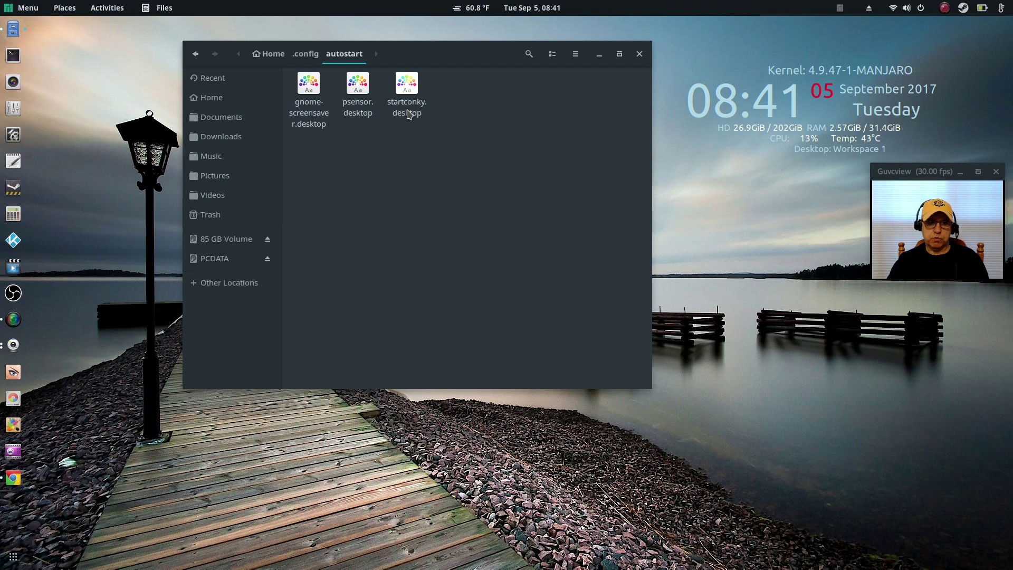
left_click(639, 54)
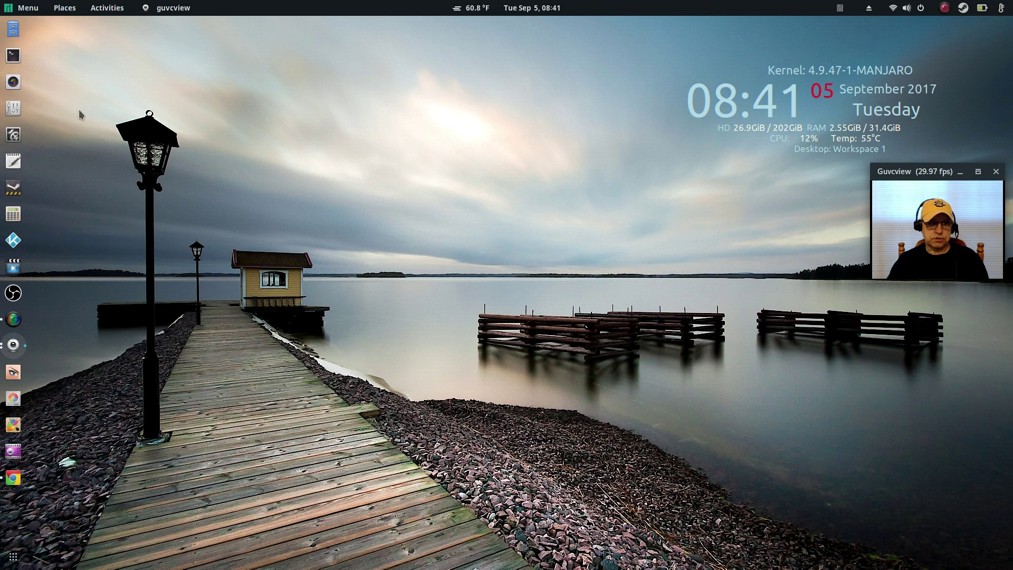
- In Tweaks Extensions, switch Dash to dock off and Dash to panel on
left_click(12, 110)
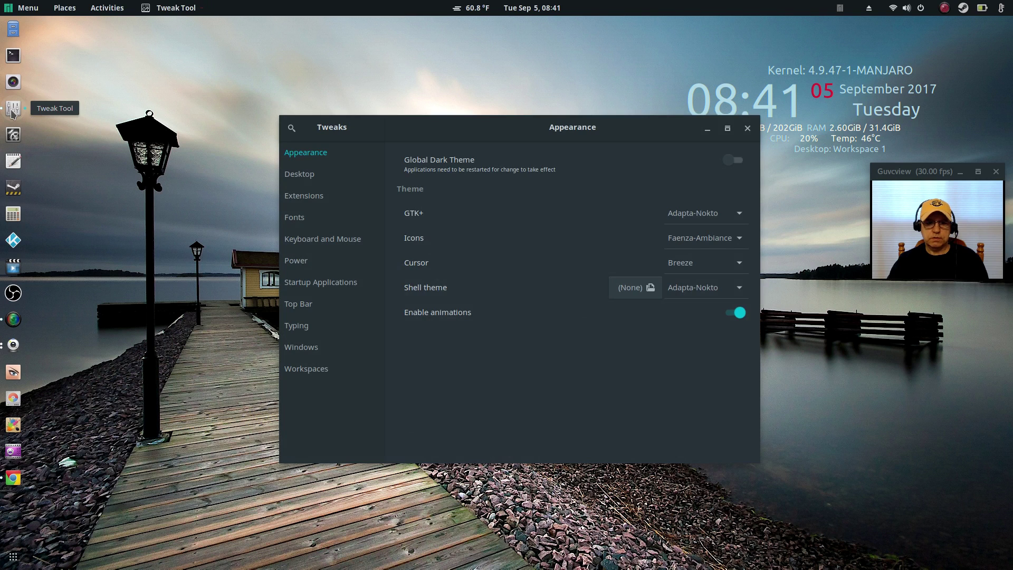
left_click(305, 197)
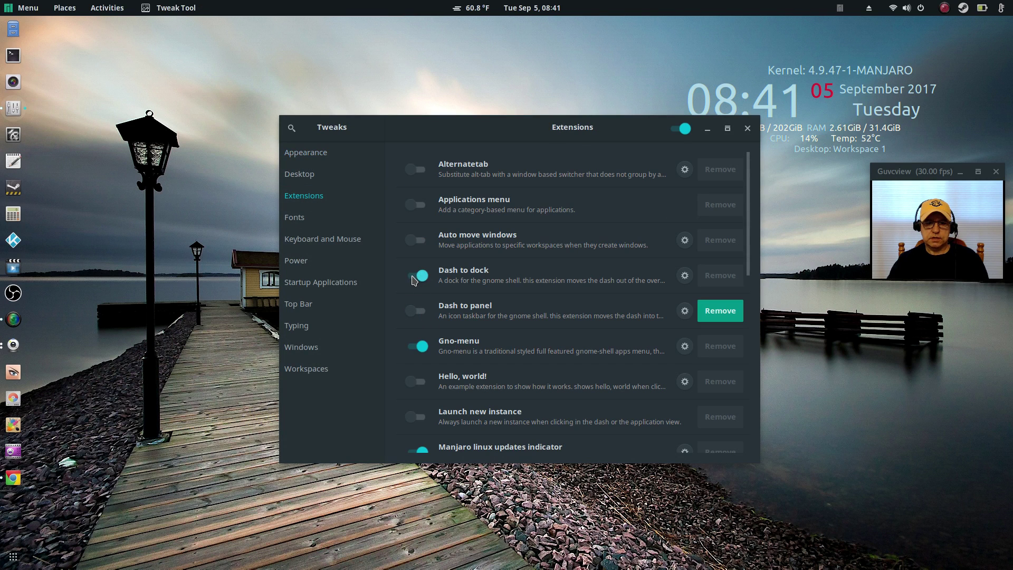
left_click(414, 278)
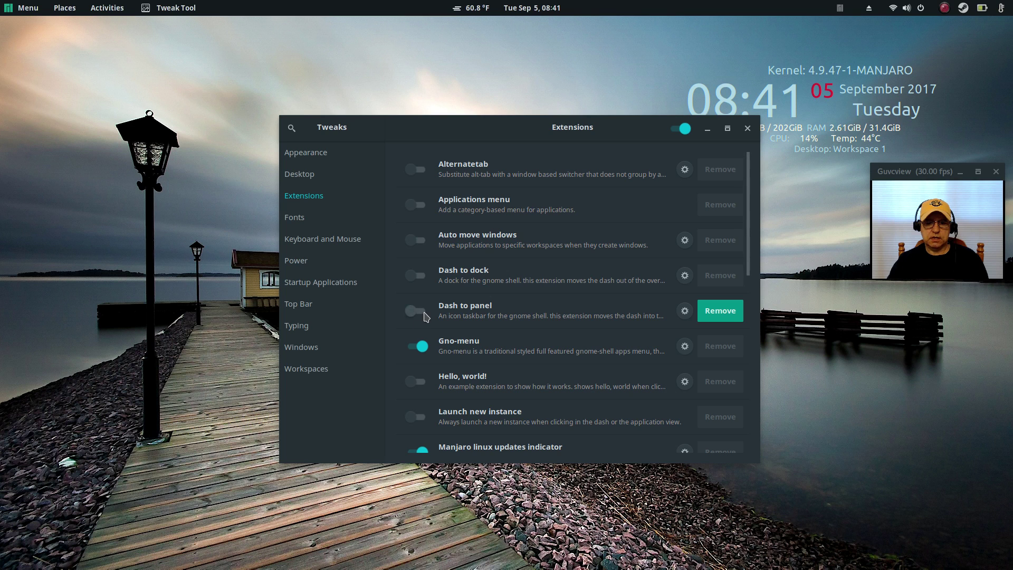
left_click(425, 313)
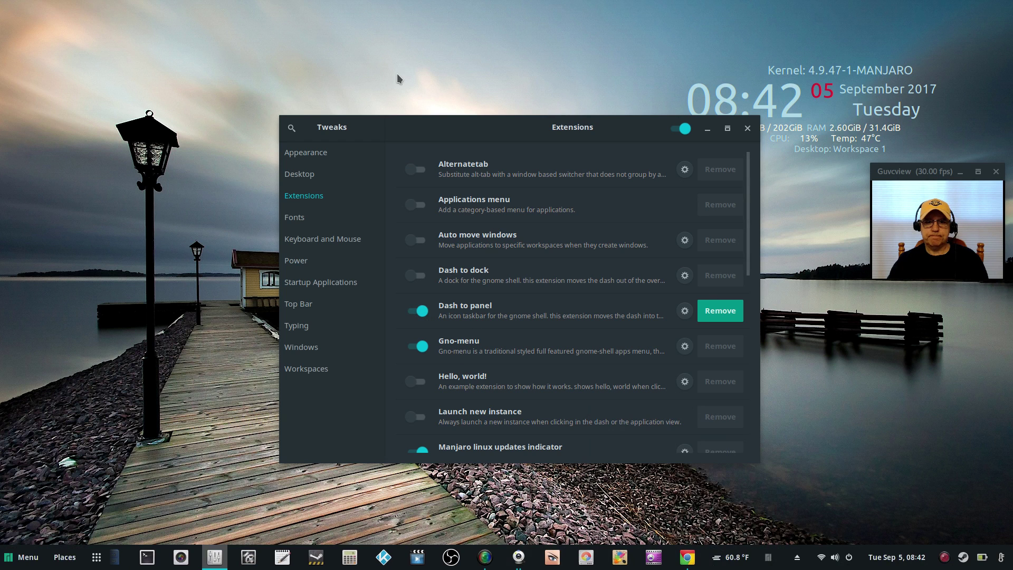
left_click(746, 128)
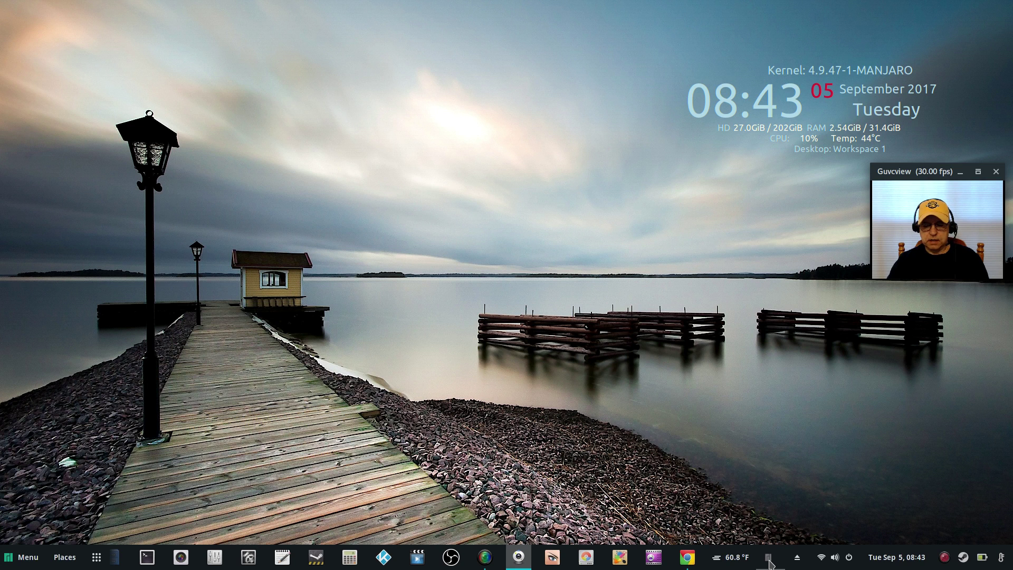
- Run 'yaourt -S pamac-aur' in a new terminal to build pamac-aur
left_click(158, 558)
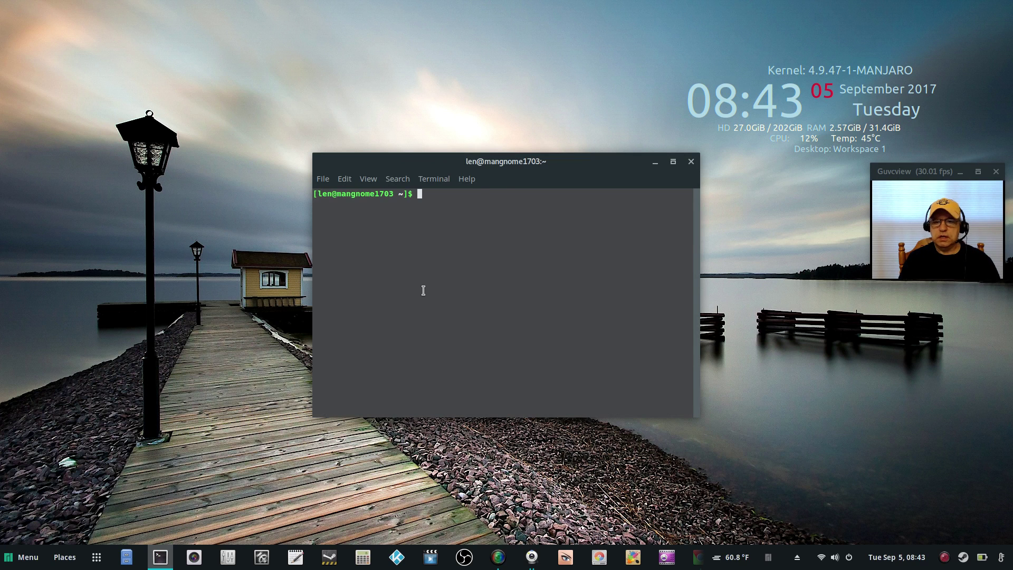
type("yaourt ultra-flat")
key("BackSpace")
key("BackSpace")
key("BackSpace")
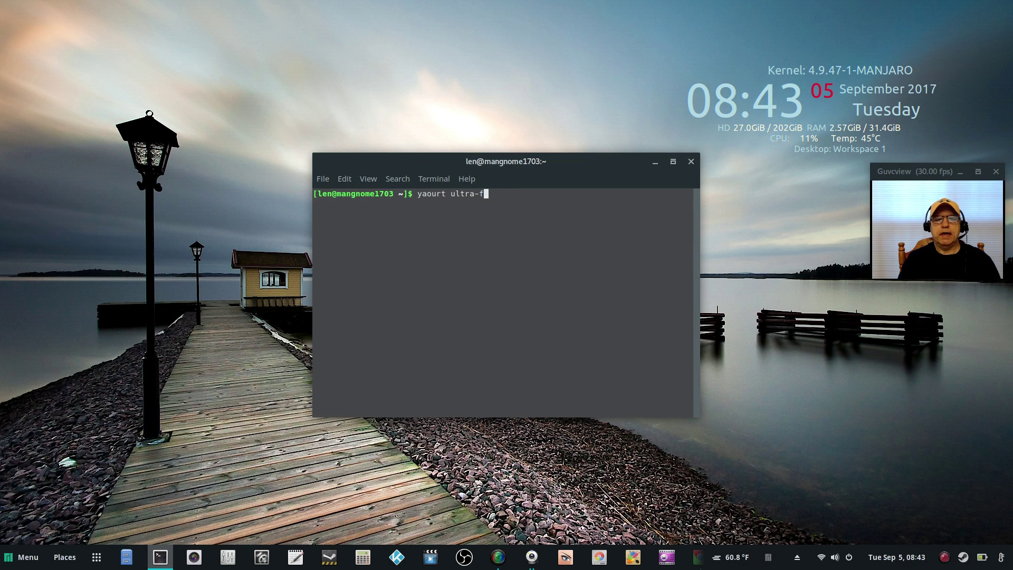
key("BackSpace")
key("BackSpace")
key("BackSpace")
key("BackSpace")
key("BackSpace")
key("BackSpace")
key("BackSpace")
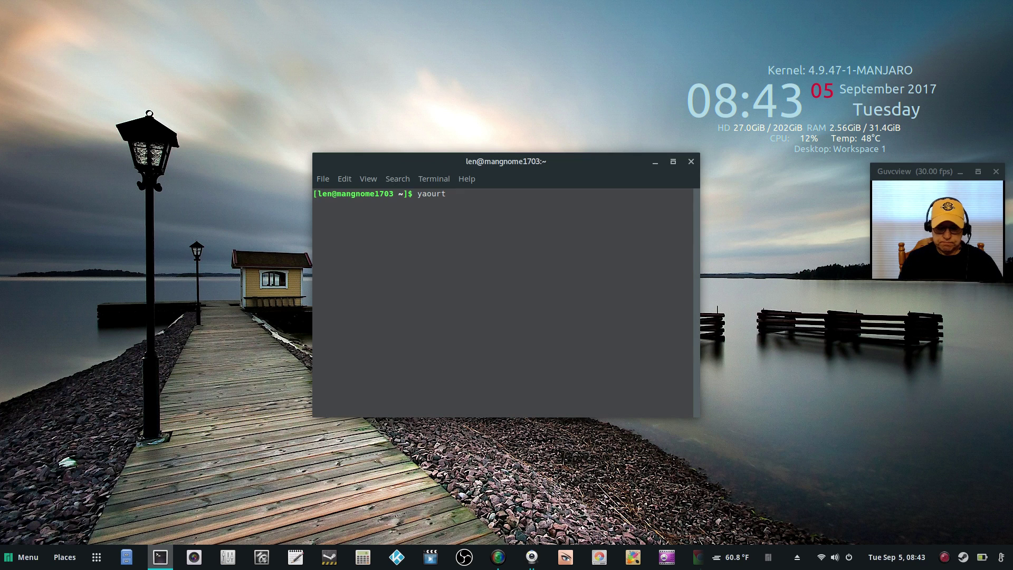
type(" -S p")
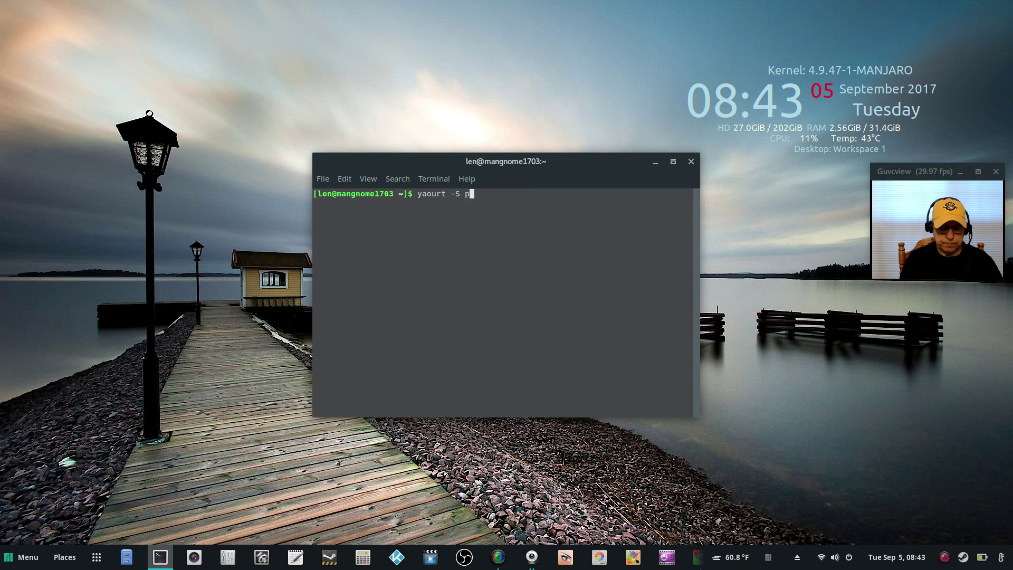
type("amac-aur")
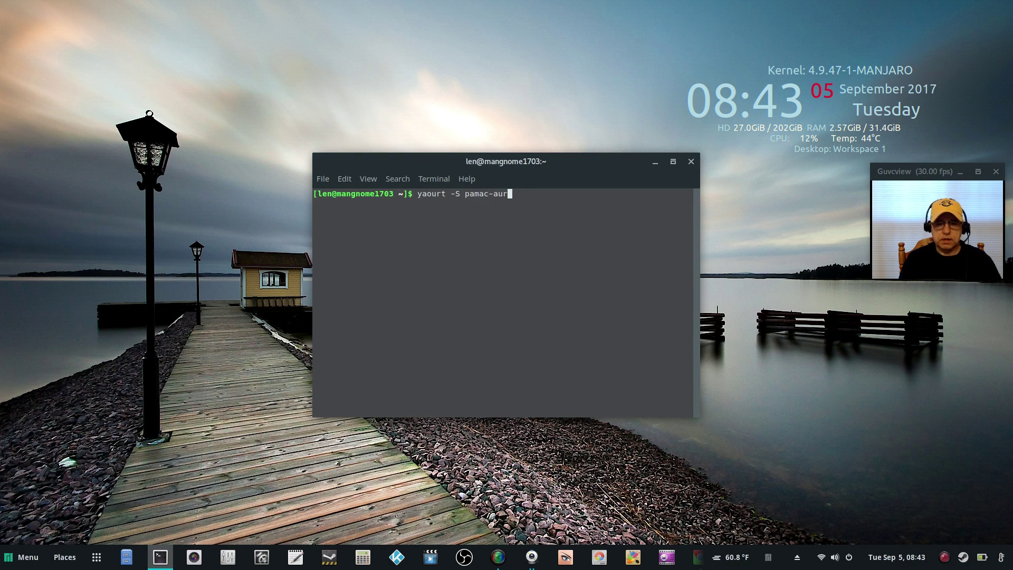
key("Return")
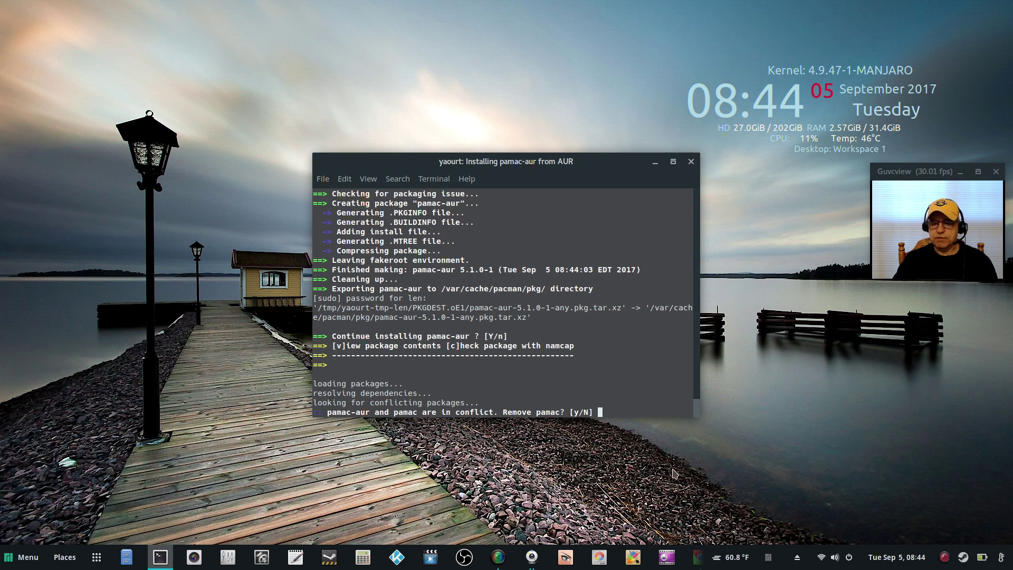
- Answer 'n' to removing the conflicting pamac package, aborting the install
type("hn")
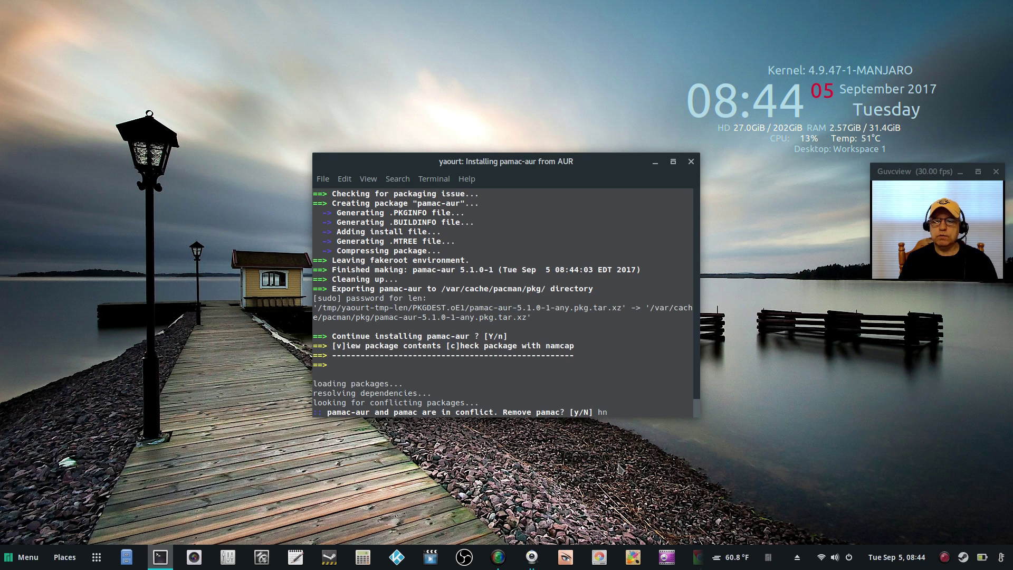
key("BackSpace")
key("BackSpace")
type("n")
key("Return")
type("\\")
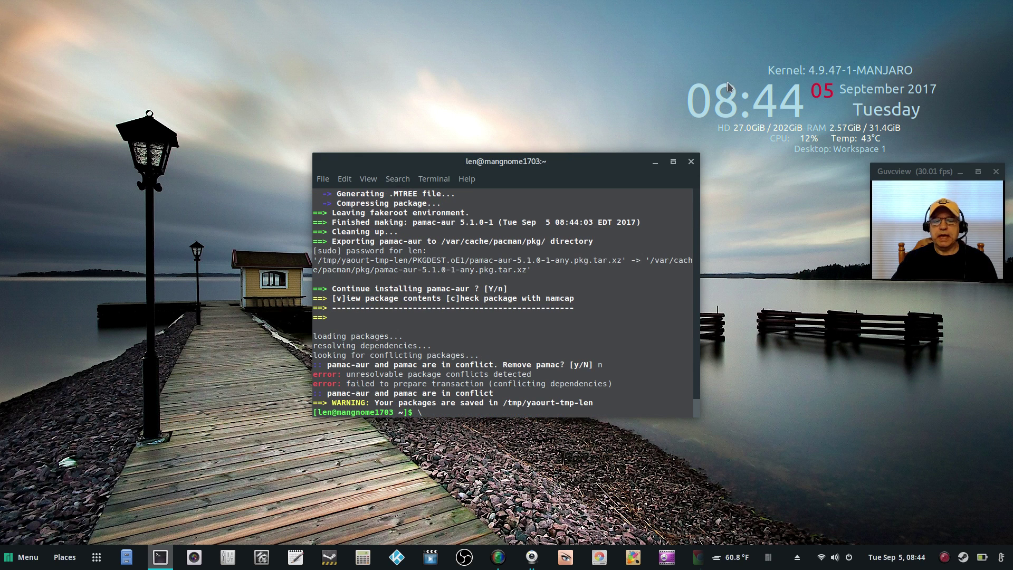
left_click(691, 162)
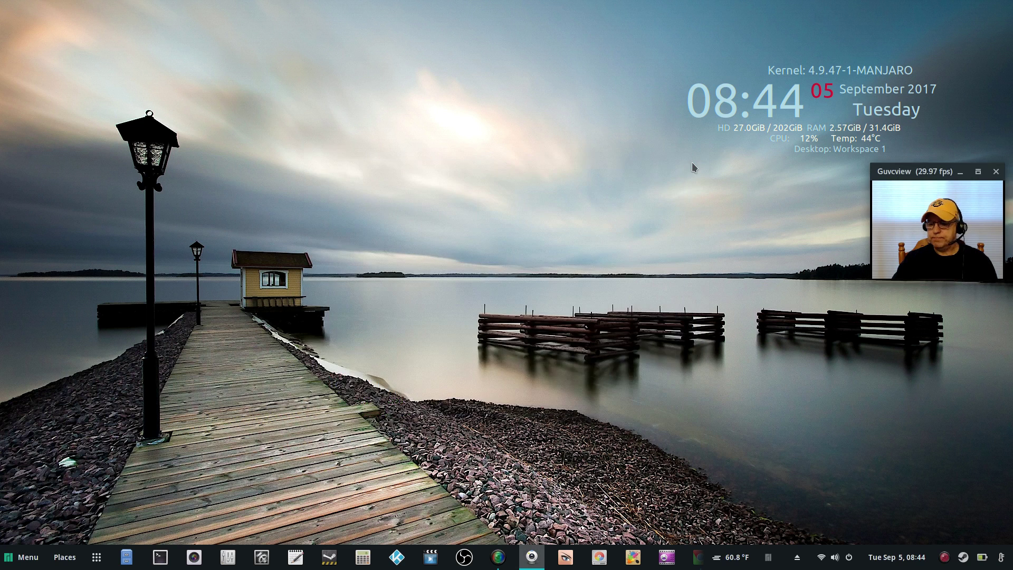